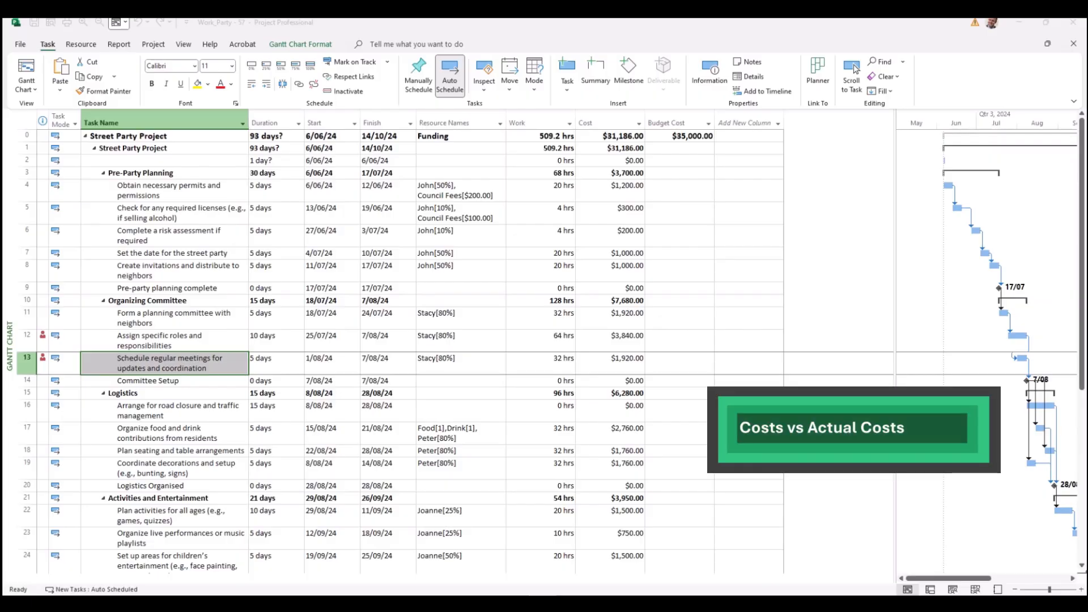
- Add an Actual Cost column to the Gantt Chart table after Budget Cost
left_click(541, 190)
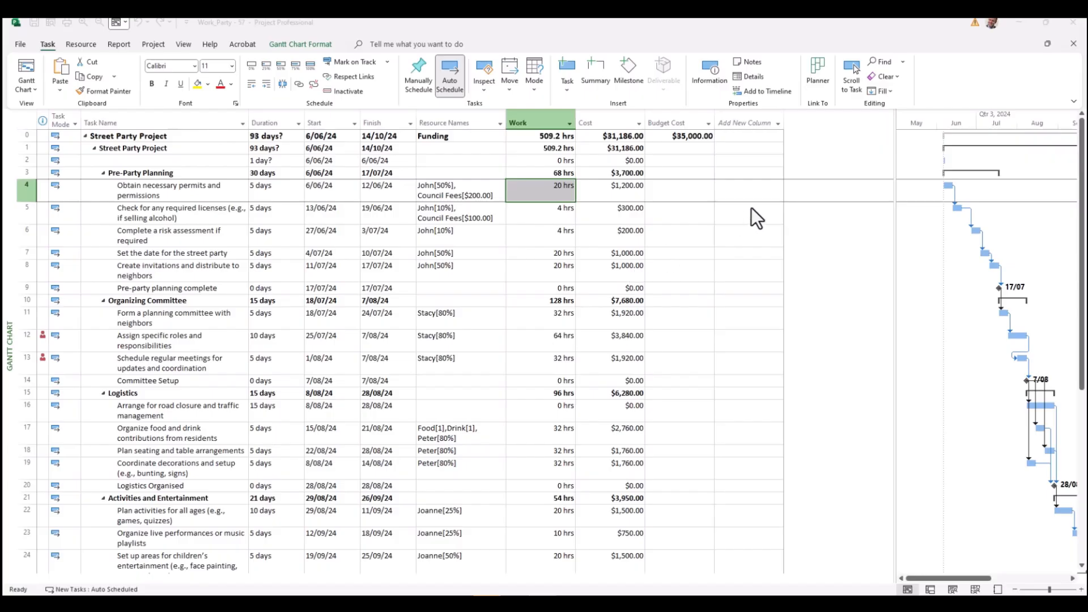
left_click(778, 121)
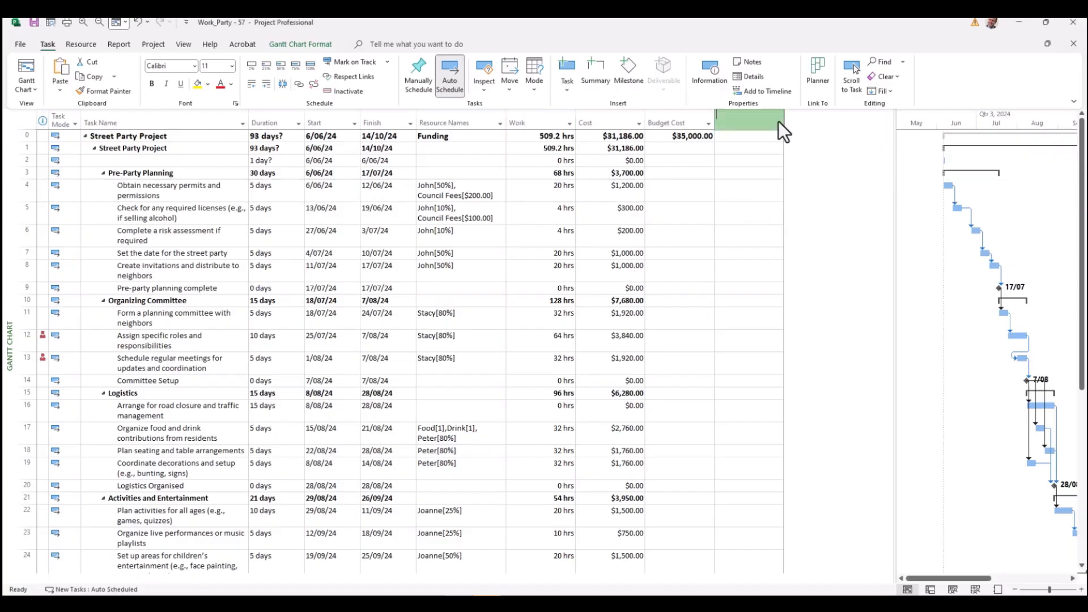
left_click(777, 120)
left_click(751, 160)
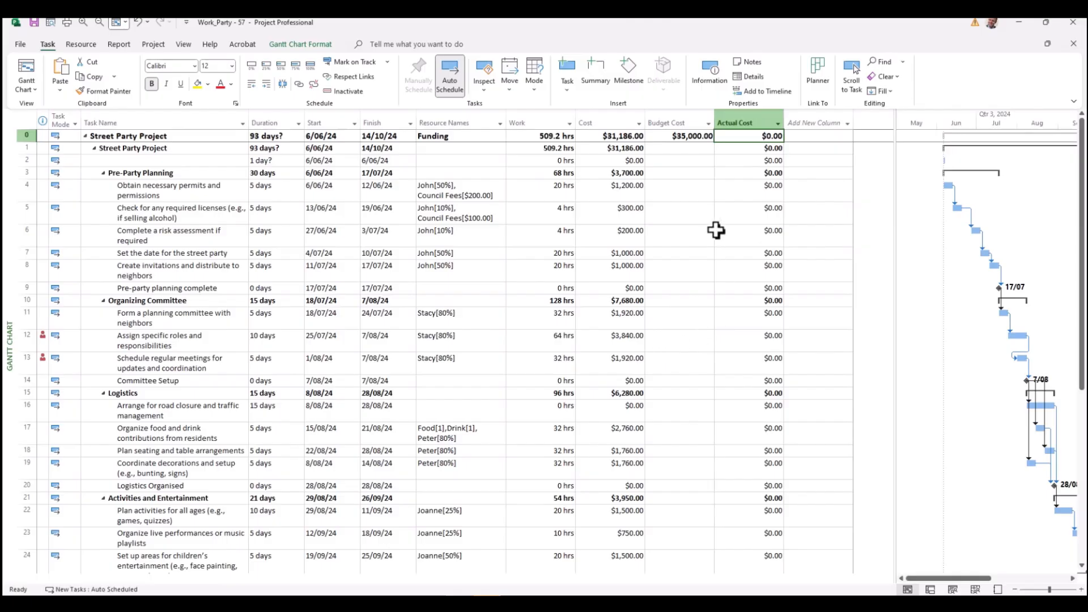
- Mark the risk assessment, street party date, invitations, and permits and permissions tasks under Pre-Party Planning as 100% complete
scroll(738, 177, "down", 2)
scroll(738, 175, "down", 5)
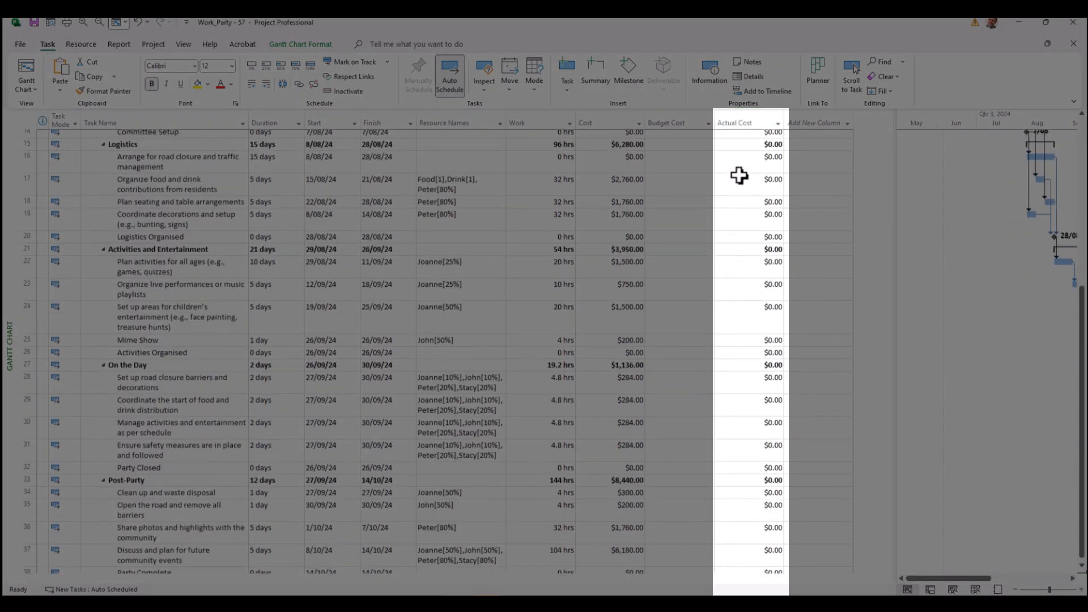
scroll(742, 176, "up", 3)
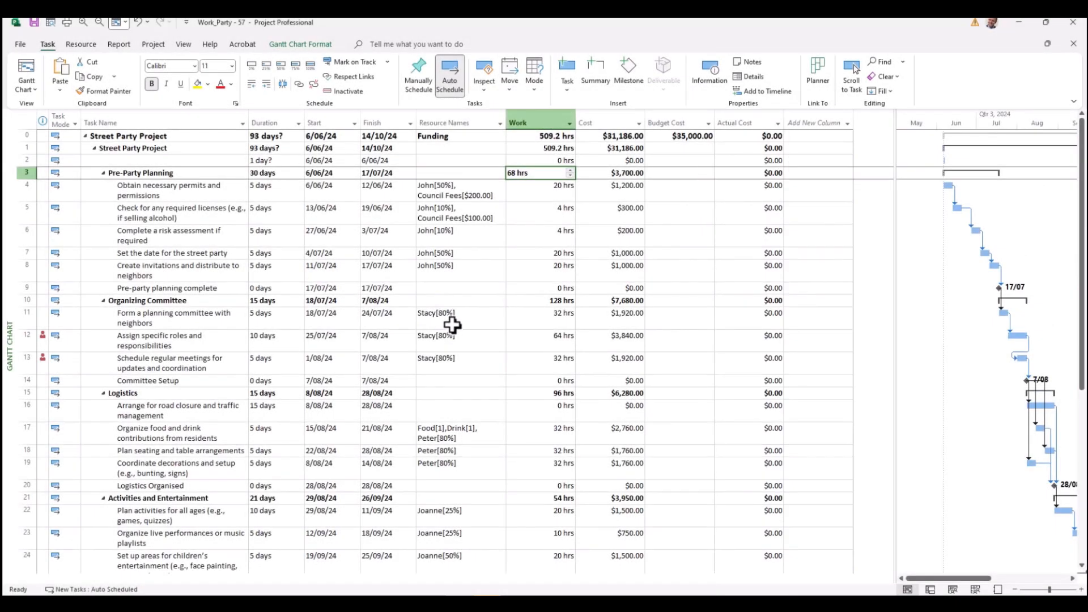
left_click(176, 240)
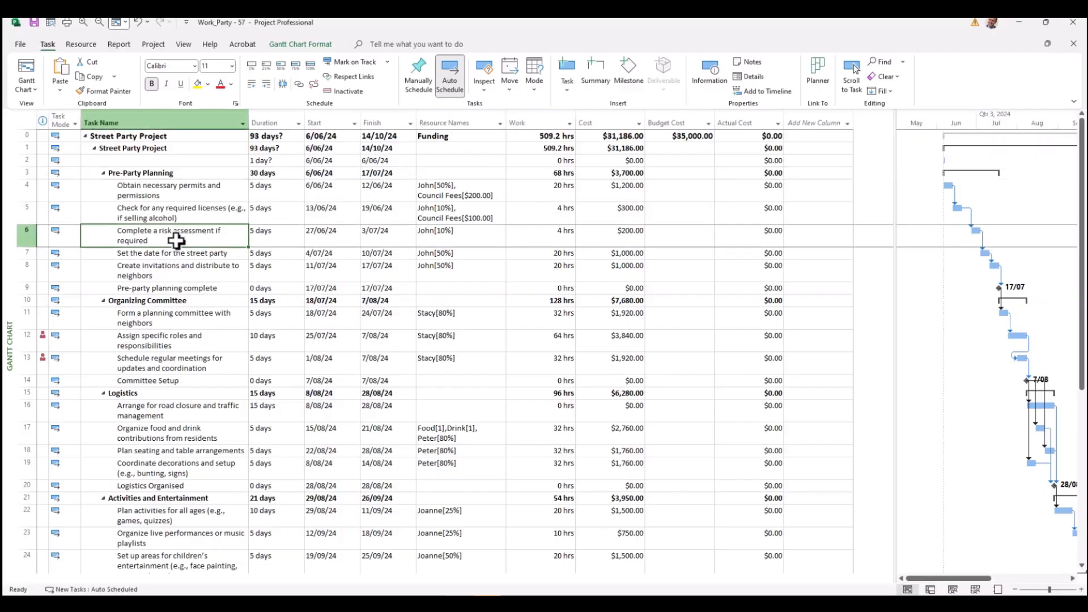
left_click_drag(176, 240, 174, 273)
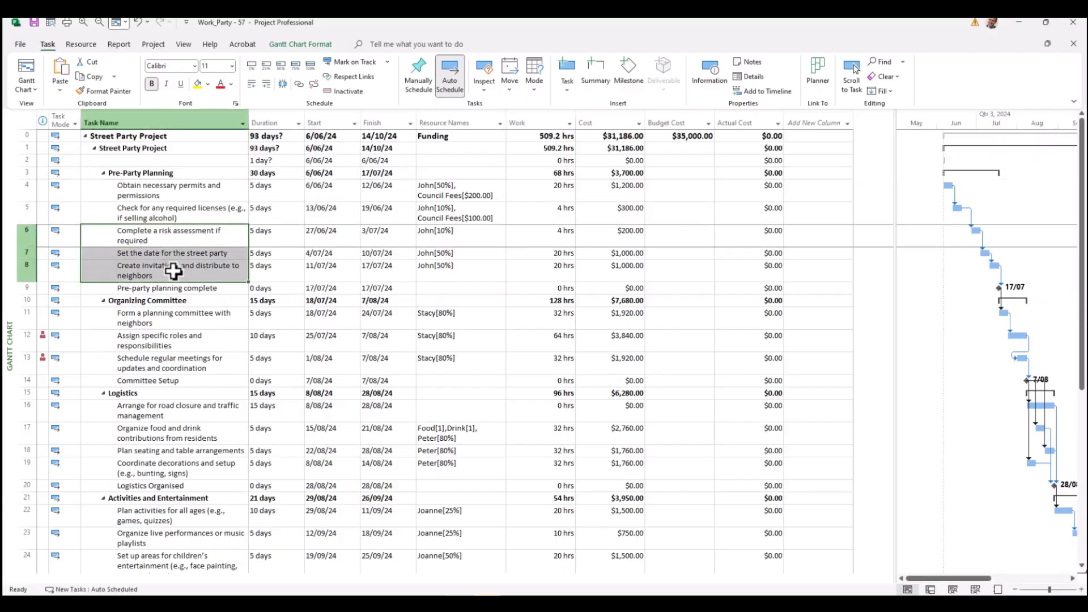
left_click(311, 64)
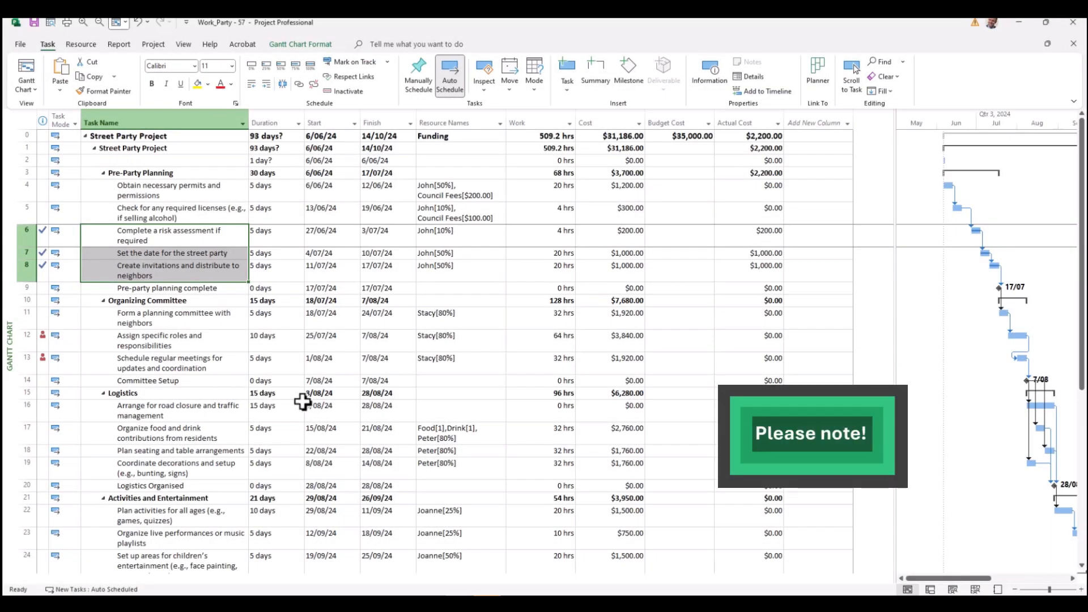
left_click(440, 194)
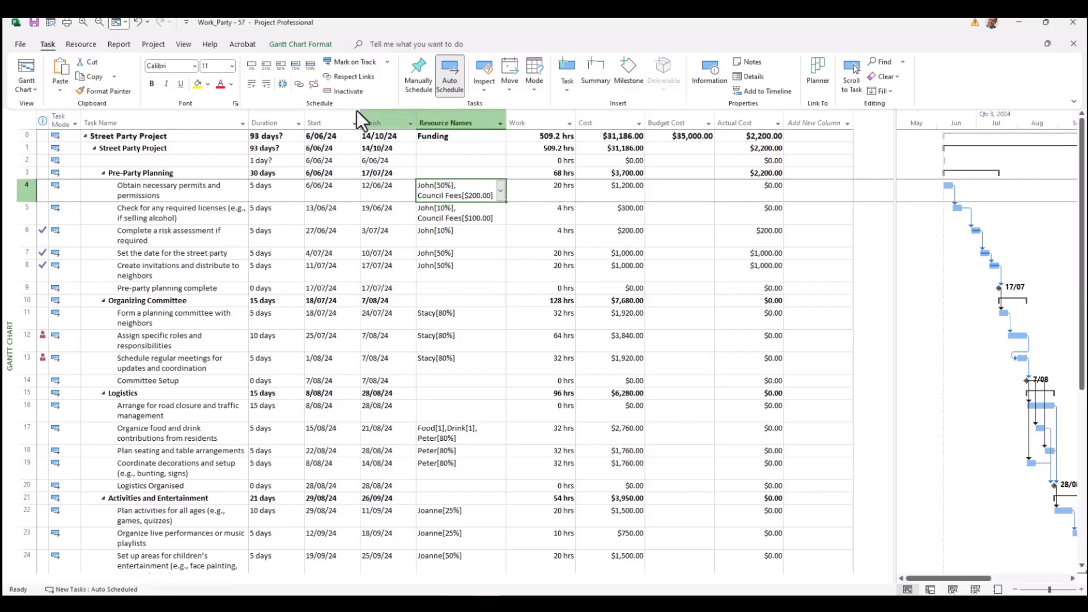
left_click(308, 66)
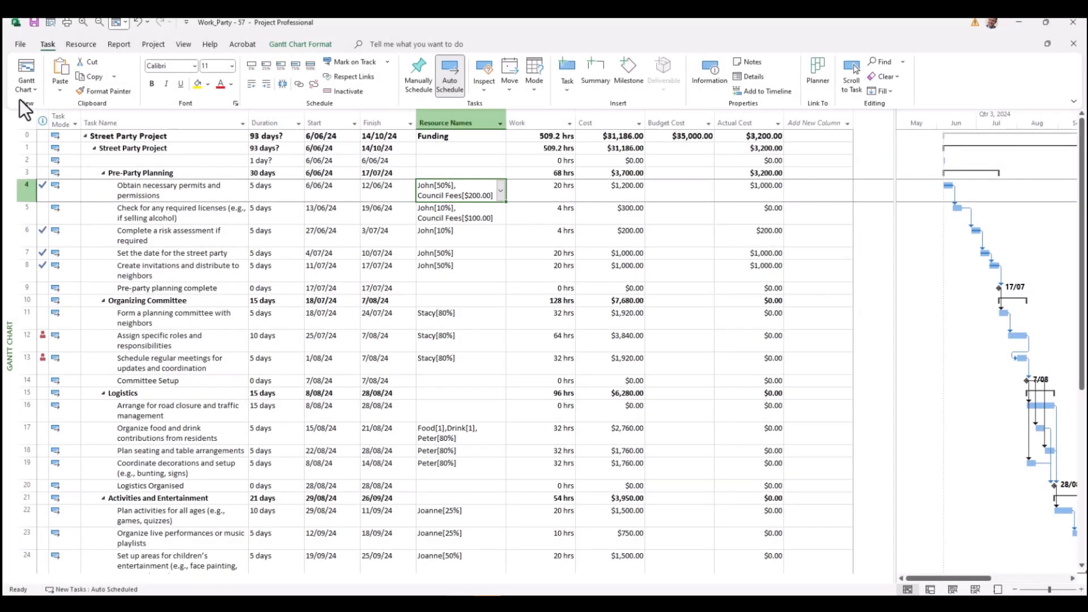
- Switch to the Task Usage view and widen the Task Name column so the task names are readable
left_click(26, 89)
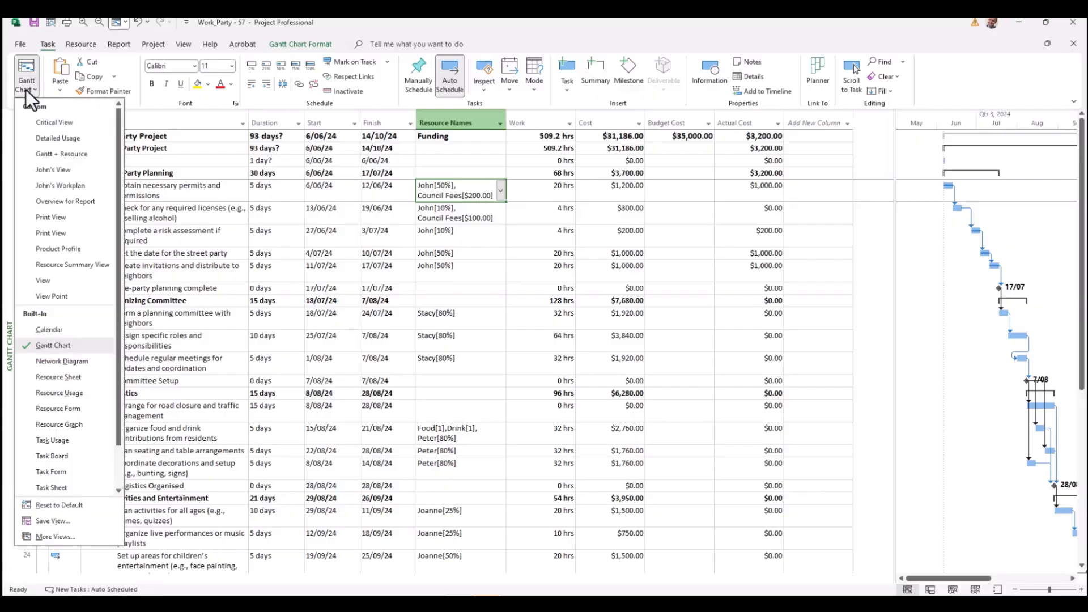
left_click(52, 442)
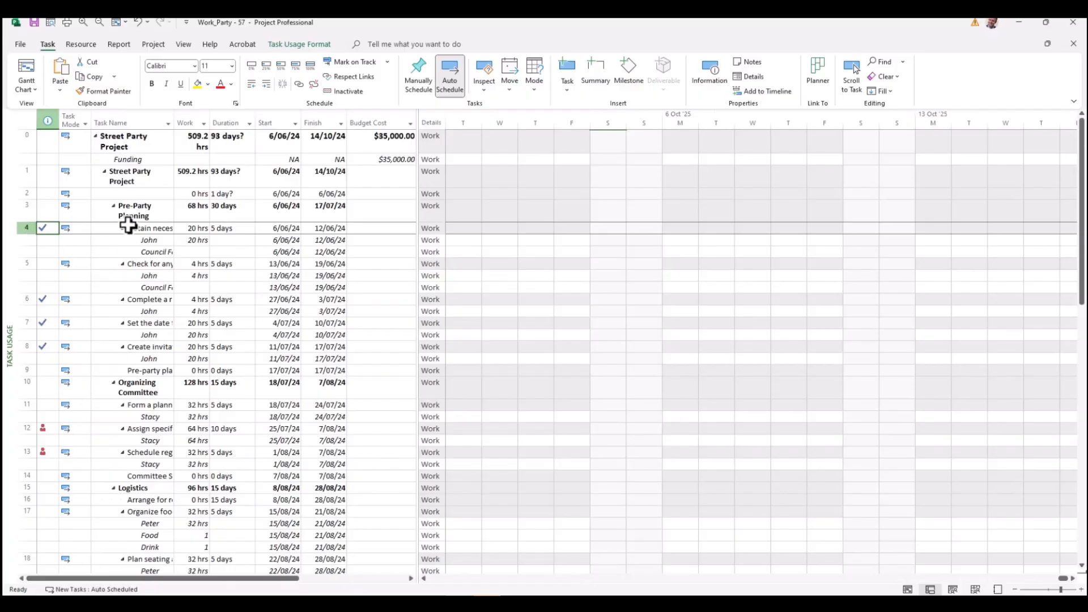
left_click(148, 229)
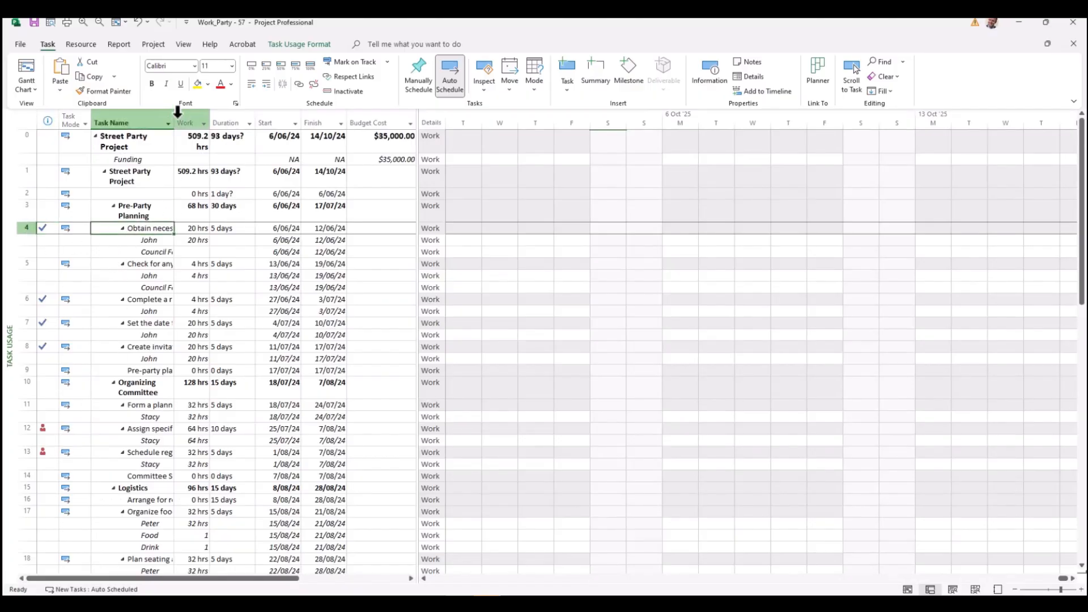
left_click_drag(174, 121, 228, 120)
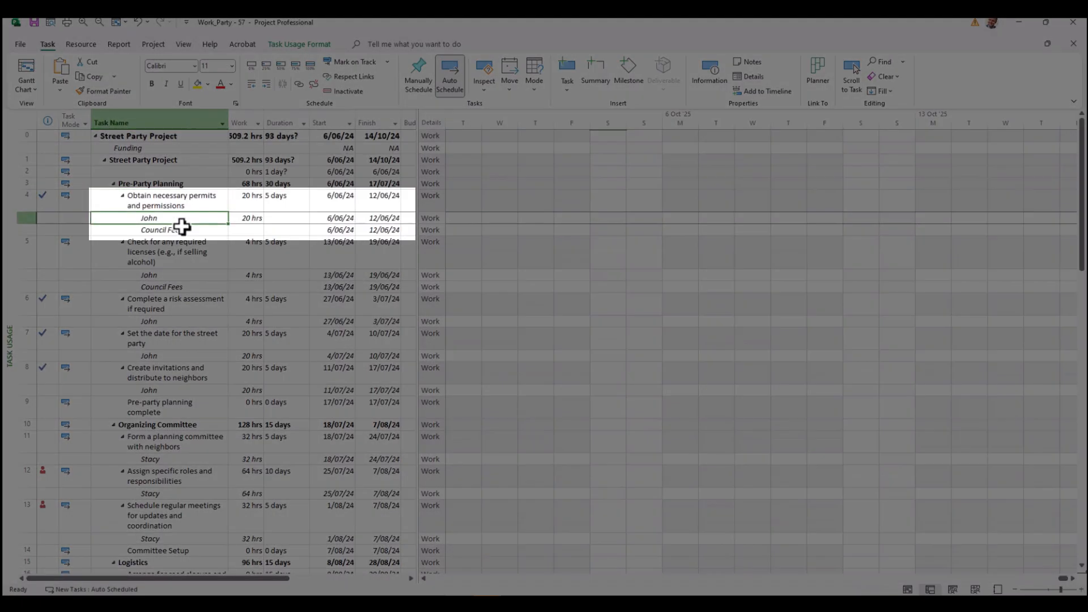
- Set the Council Fees assignment under "Obtain necessary permits and permissions" to 100% work complete
left_click(183, 229)
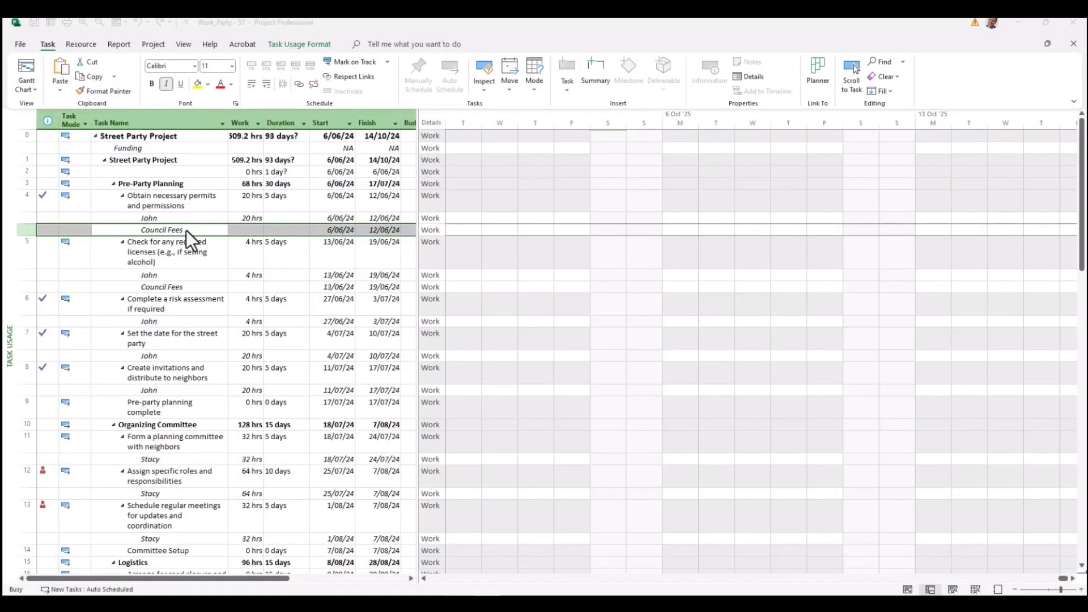
double_click(185, 230)
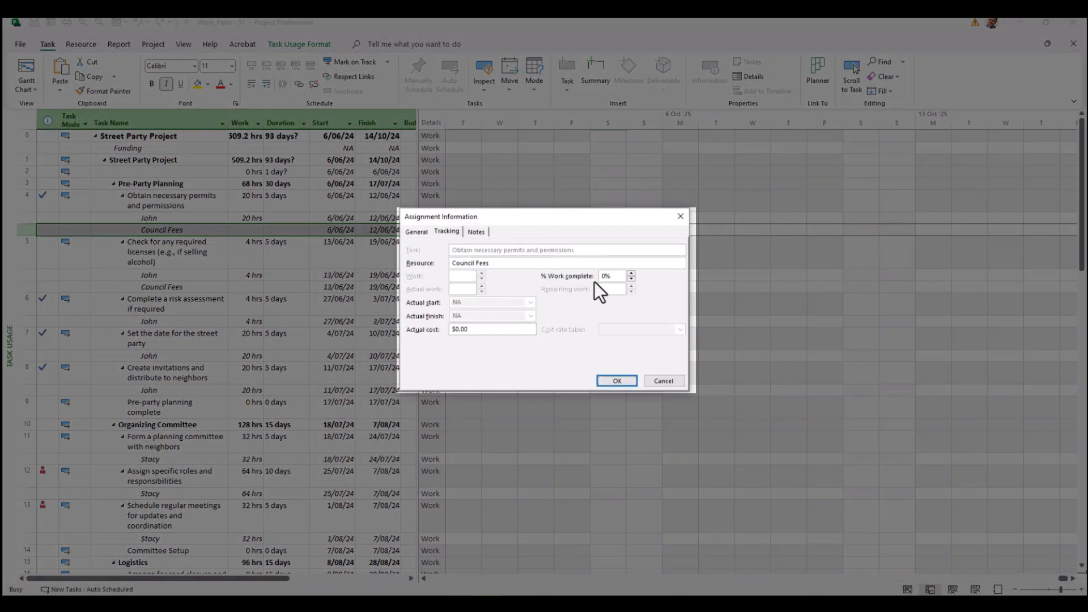
left_click_drag(622, 276, 584, 278)
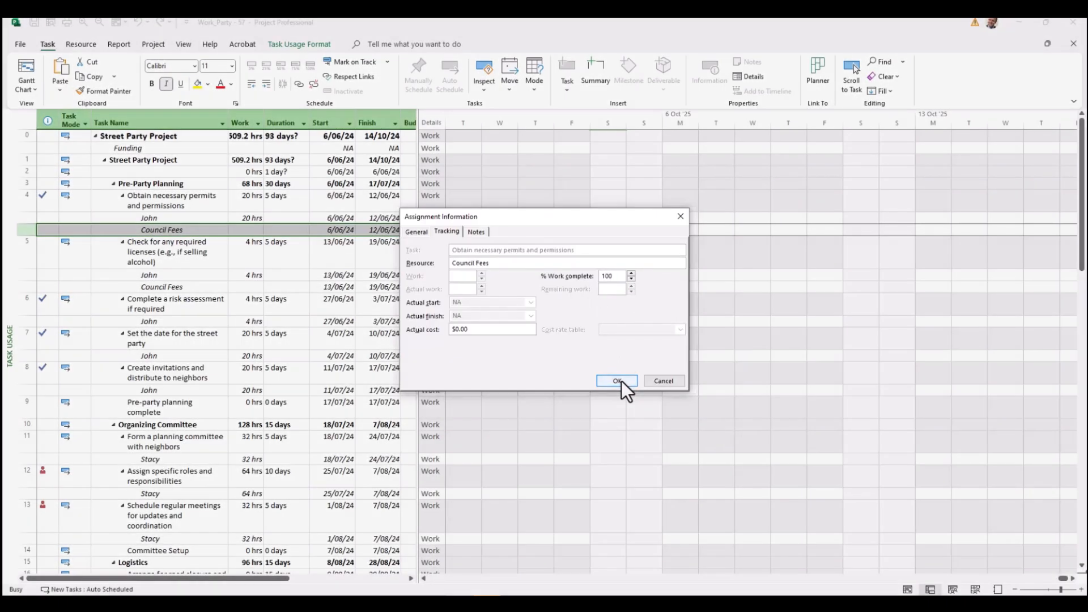
left_click(620, 381)
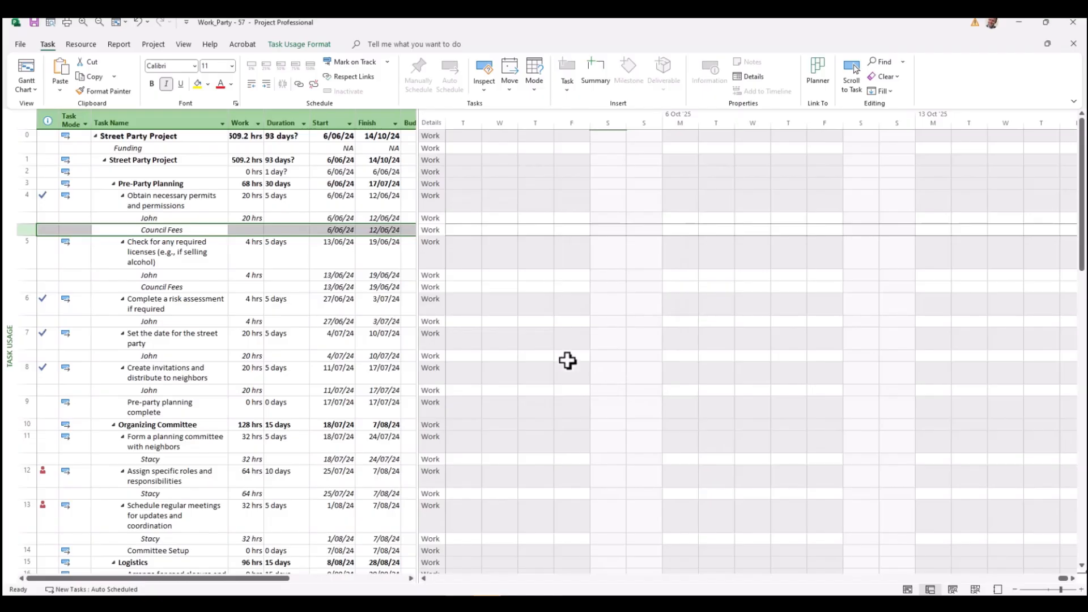
- Return to the Gantt Chart view and check the actual cost of "Obtain necessary permits and permissions"
left_click(27, 88)
left_click(57, 346)
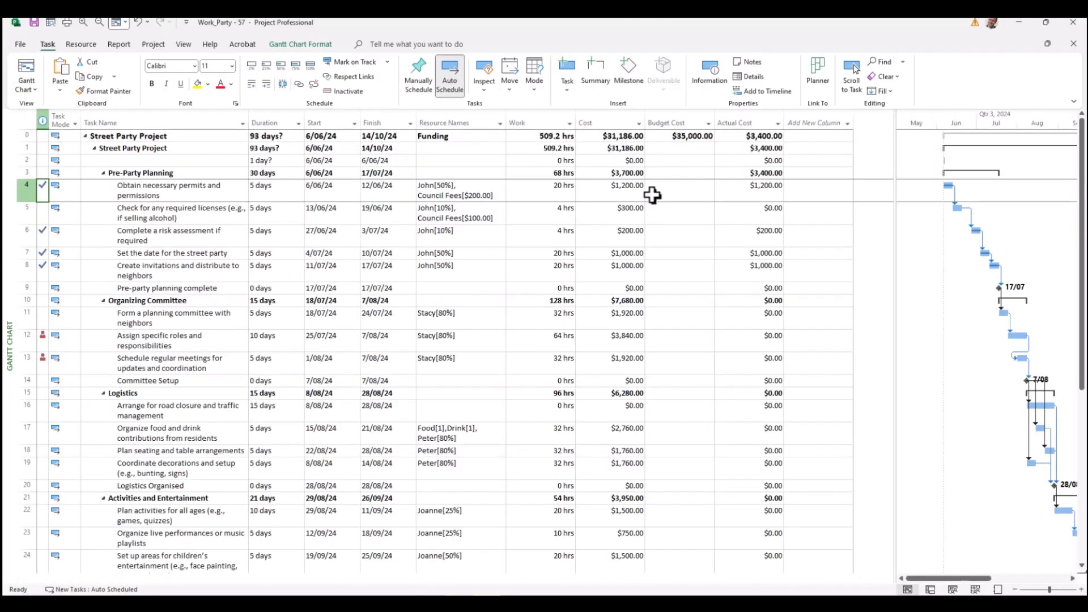
left_click(775, 198)
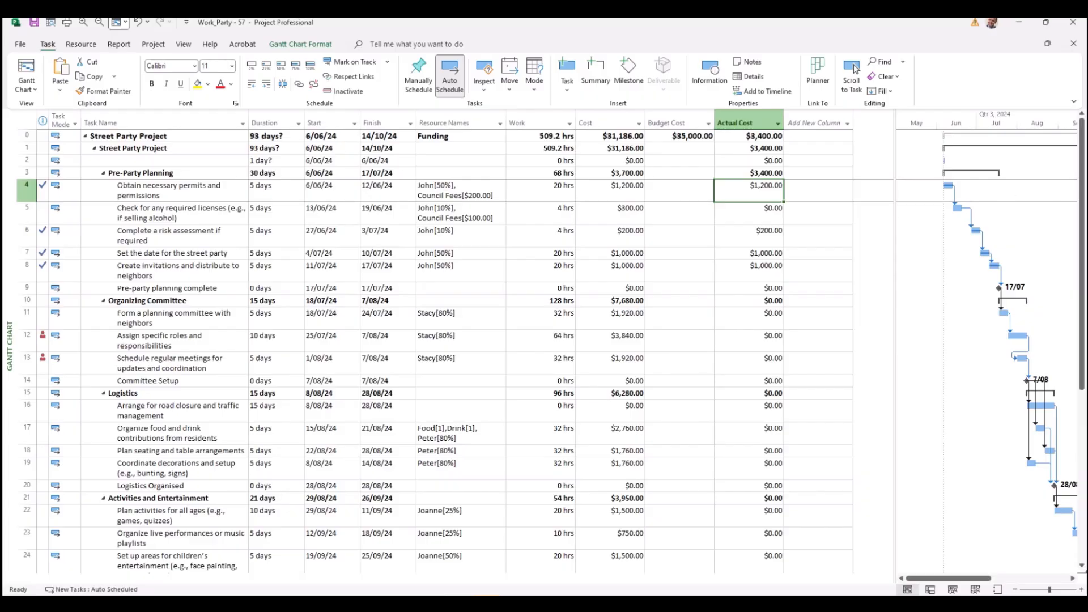
- Examine the task-level Budget Cost cells and the unused column beside Actual Cost
left_click(673, 275)
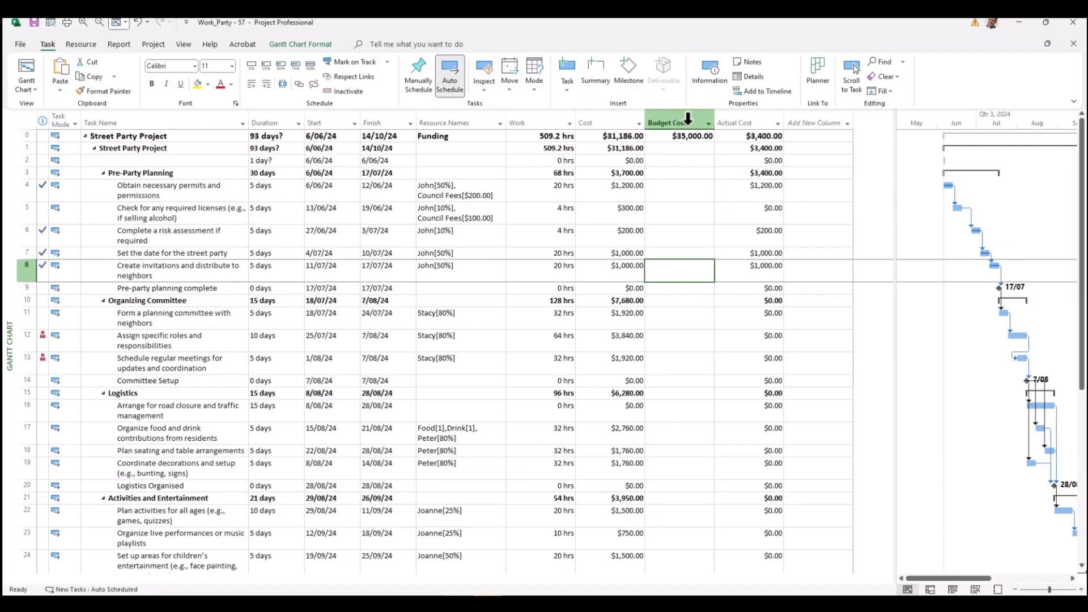
left_click(689, 165)
left_click(685, 195)
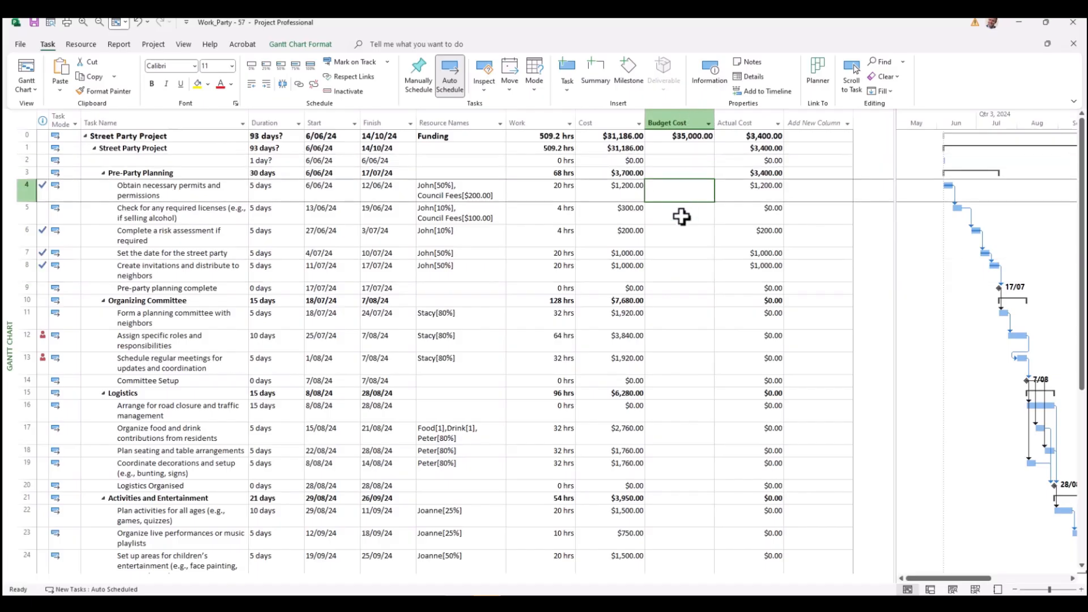
left_click(682, 218)
left_click(682, 244)
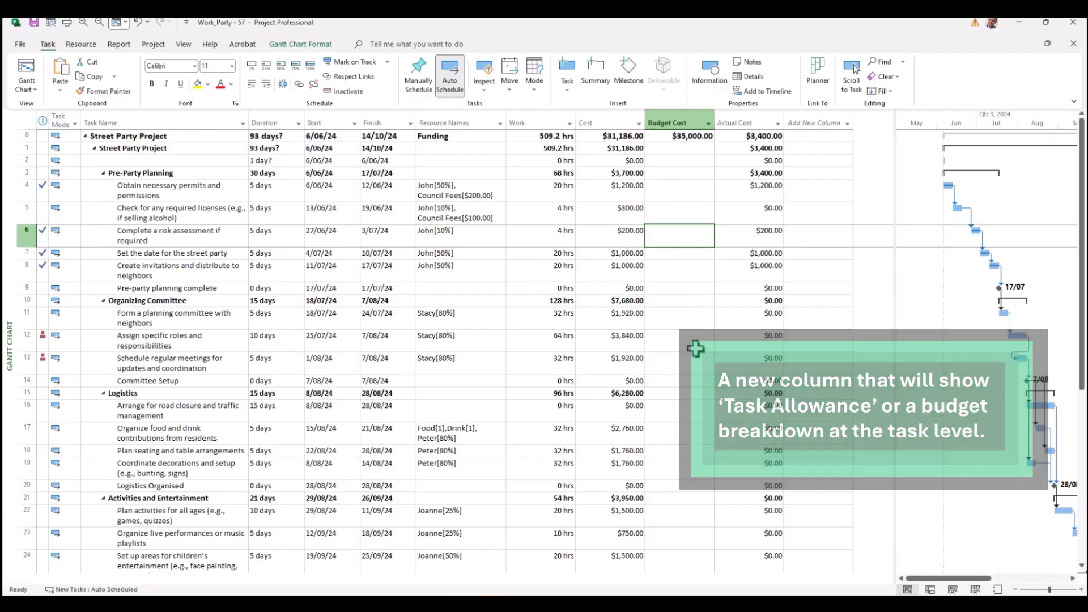
left_click(675, 160)
left_click(814, 162)
left_click(816, 197)
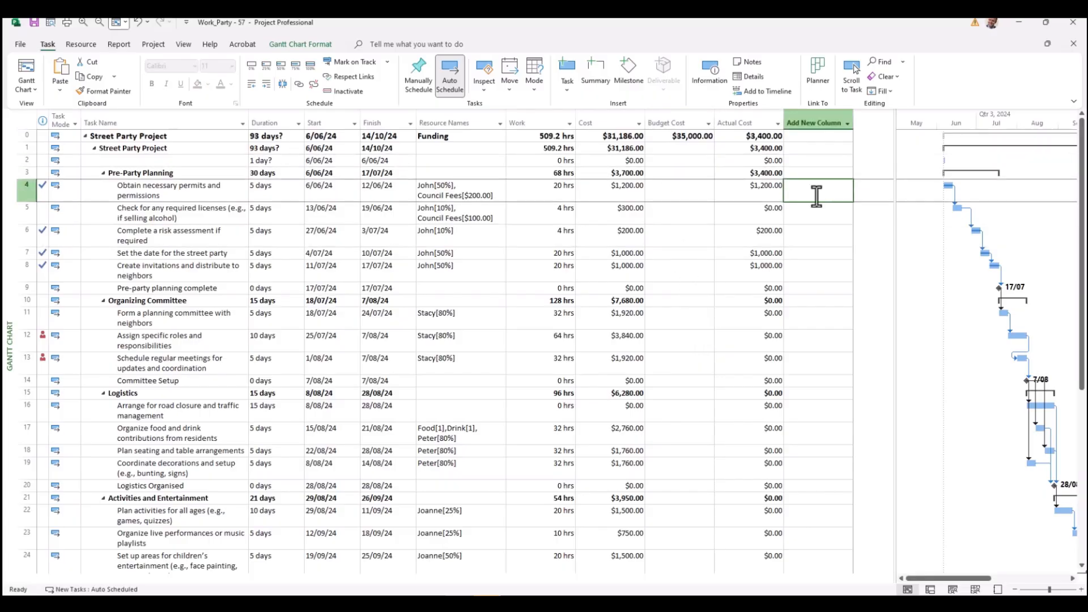
left_click(816, 213)
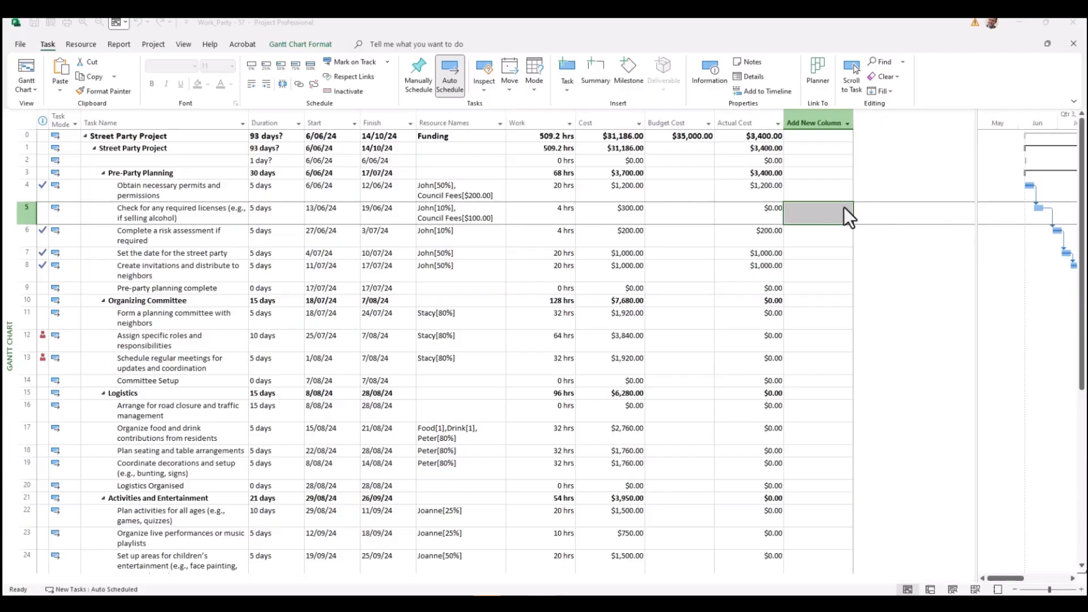
- Add the Cost5 field as a column after Actual Cost and rename the field Task Allowance
left_click(849, 124)
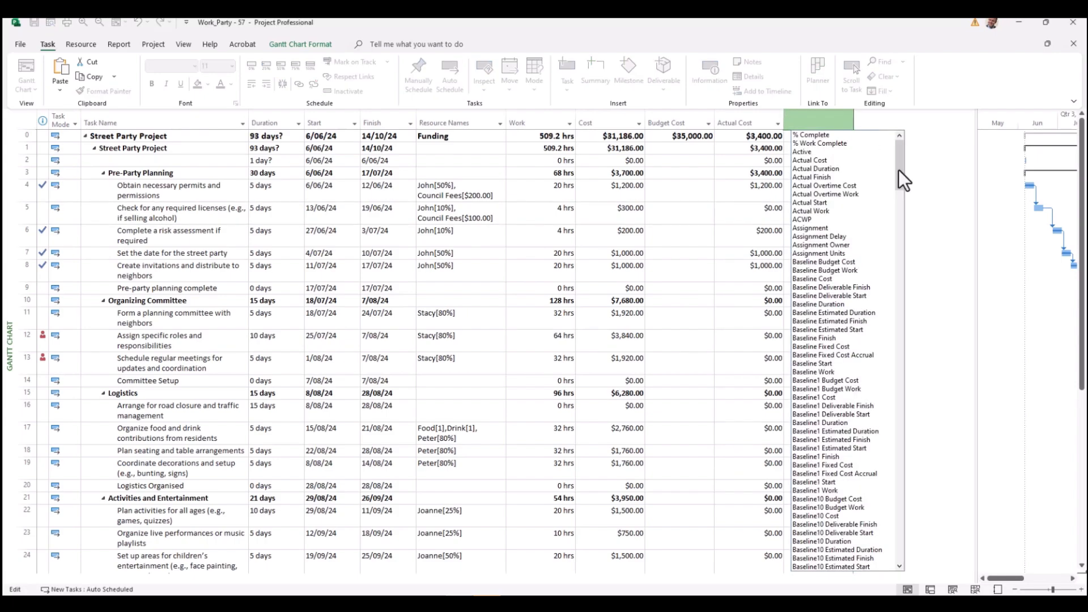
left_click_drag(899, 170, 907, 342)
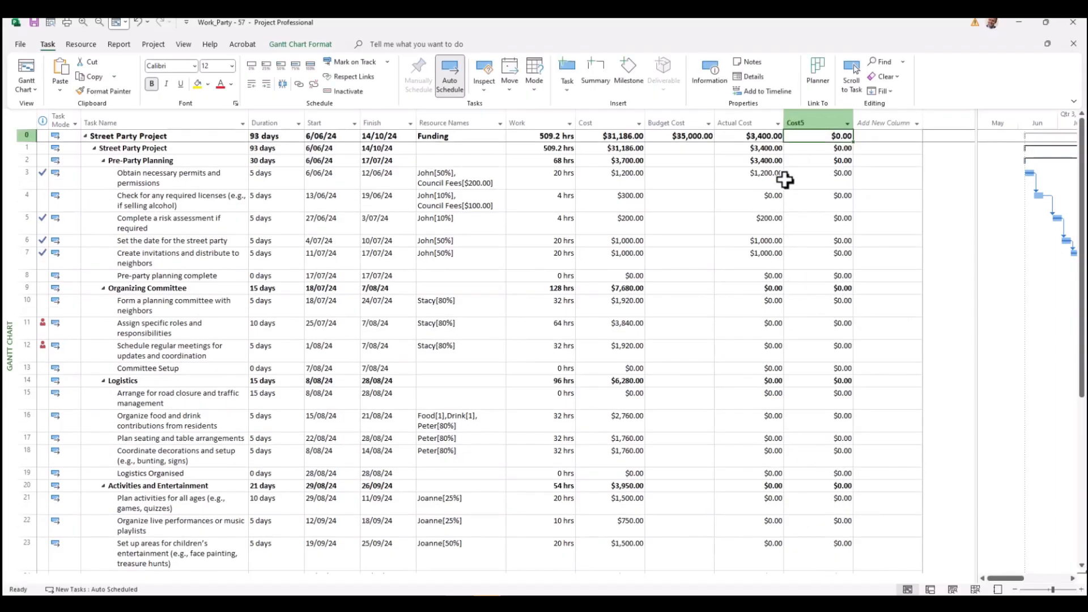
left_click(819, 121)
right_click(819, 121)
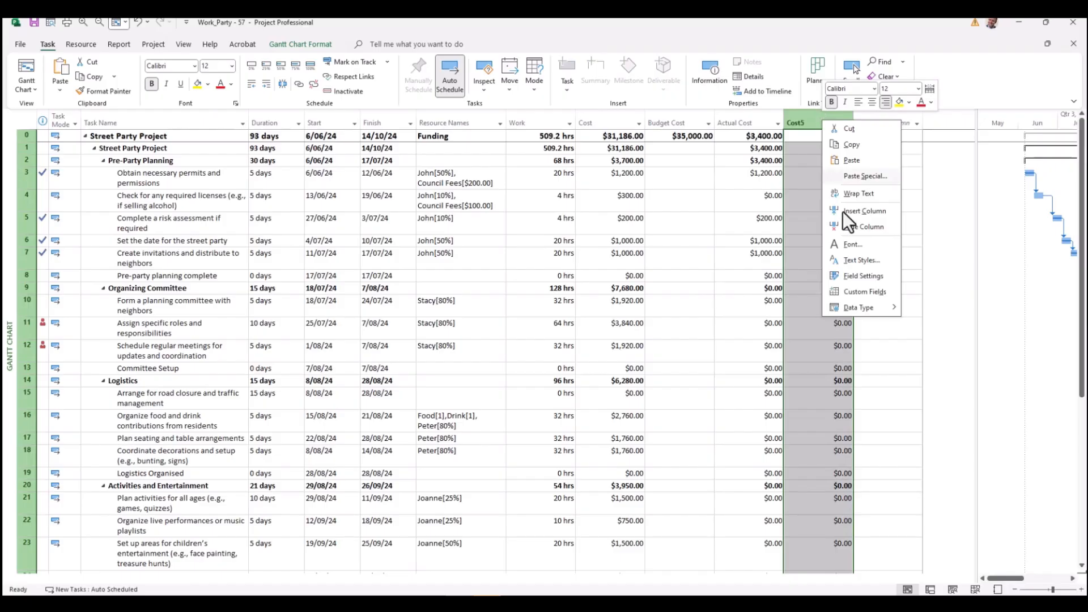
left_click(858, 291)
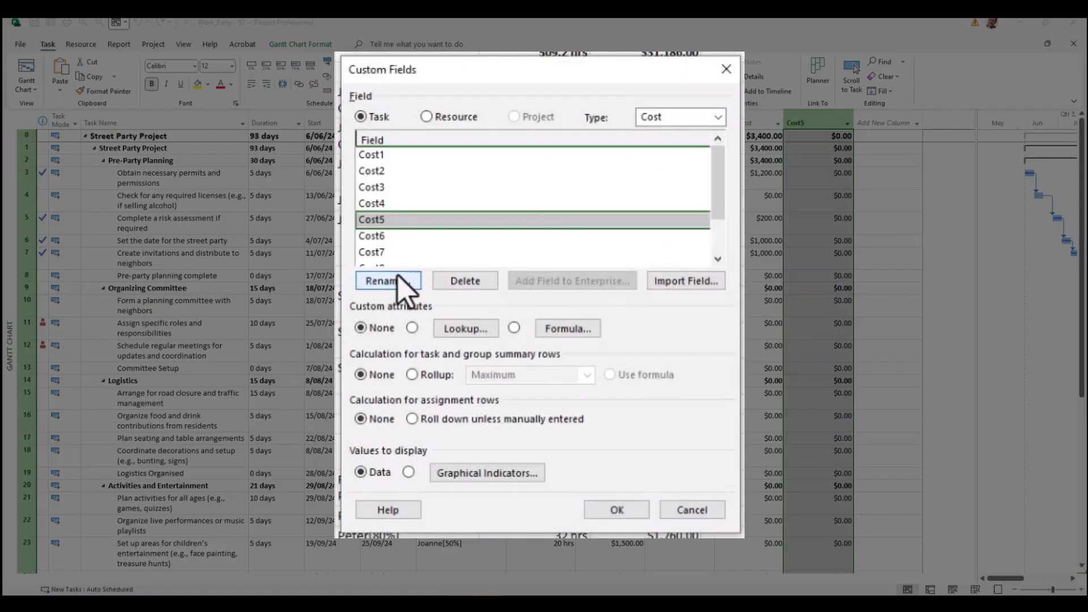
left_click(449, 290)
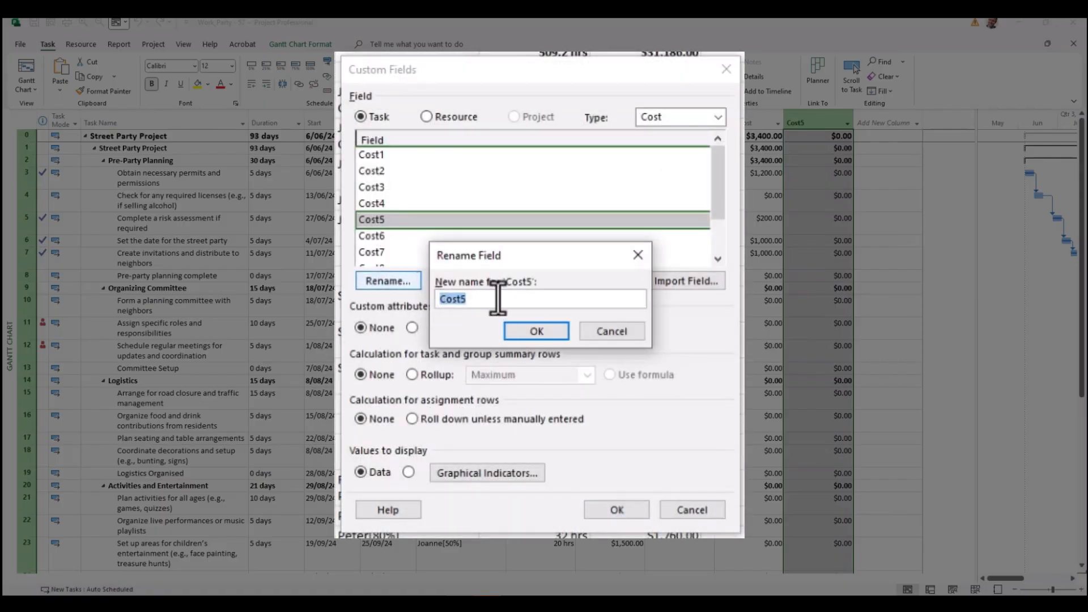
type("Task Allowance")
key("Return")
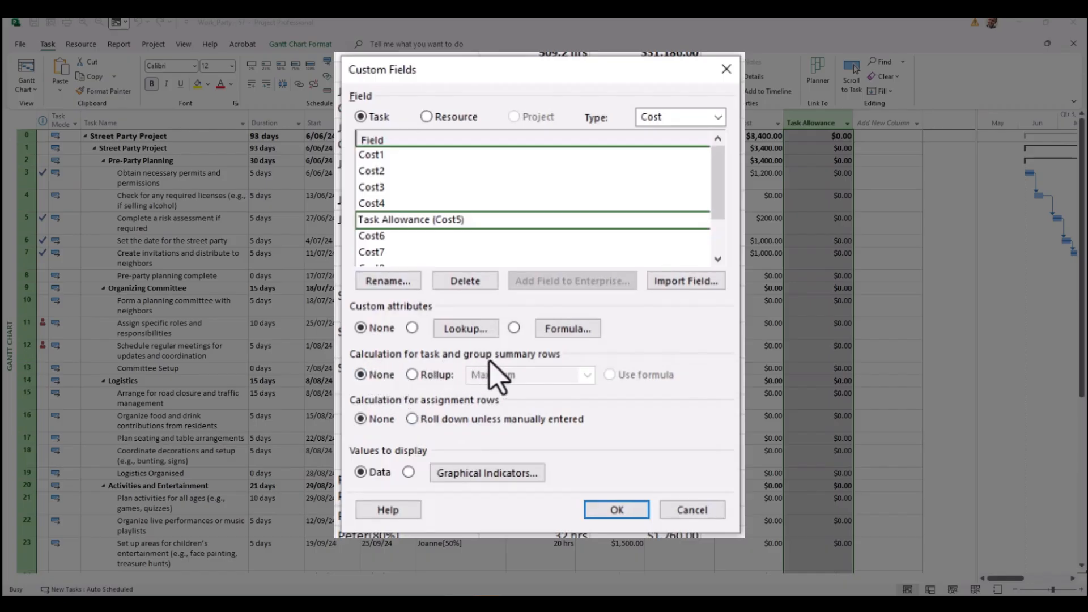
- Make the Task Allowance field roll up as a Sum on task and group summary rows
left_click(412, 374)
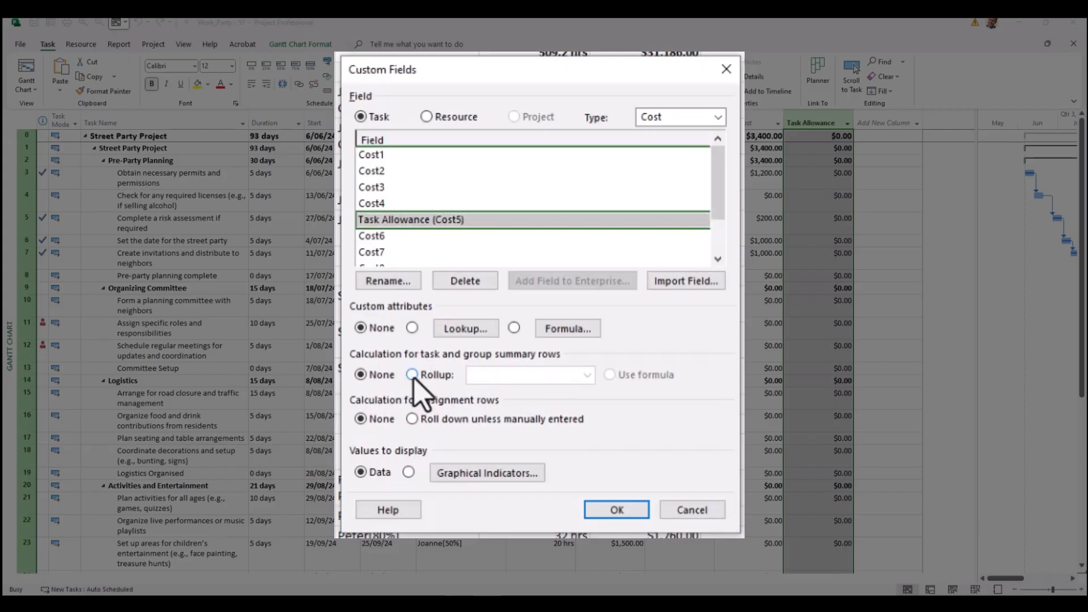
left_click(587, 374)
left_click(503, 447)
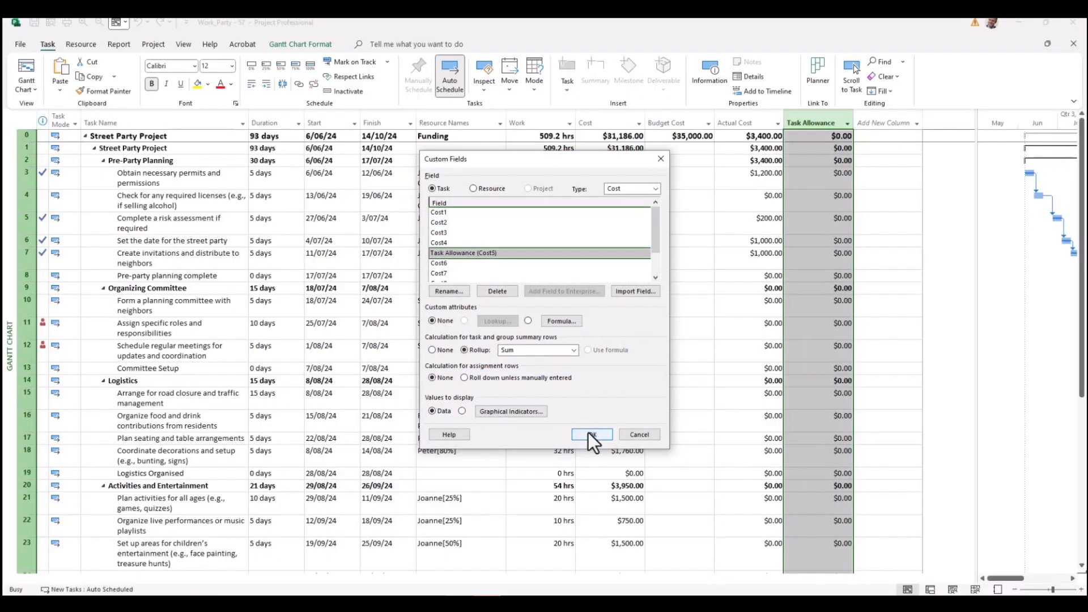
left_click(587, 434)
- Enter Task Allowance amounts for the individual tasks, with $1,200, $300, $300, $1,200 and $1,100 for the first five under Pre-Party Planning
left_click(812, 290)
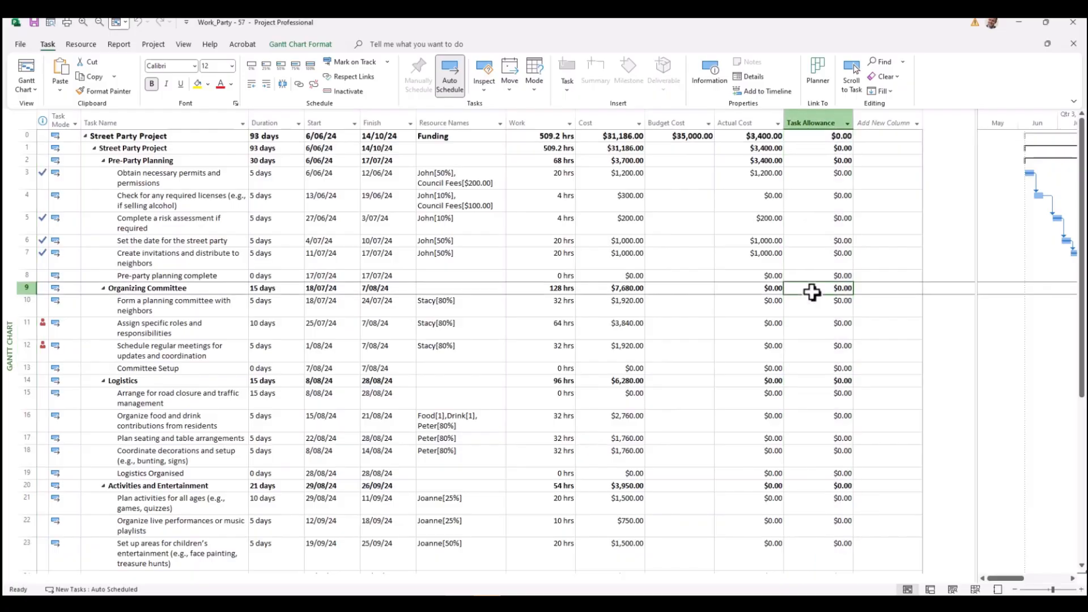
left_click(825, 183)
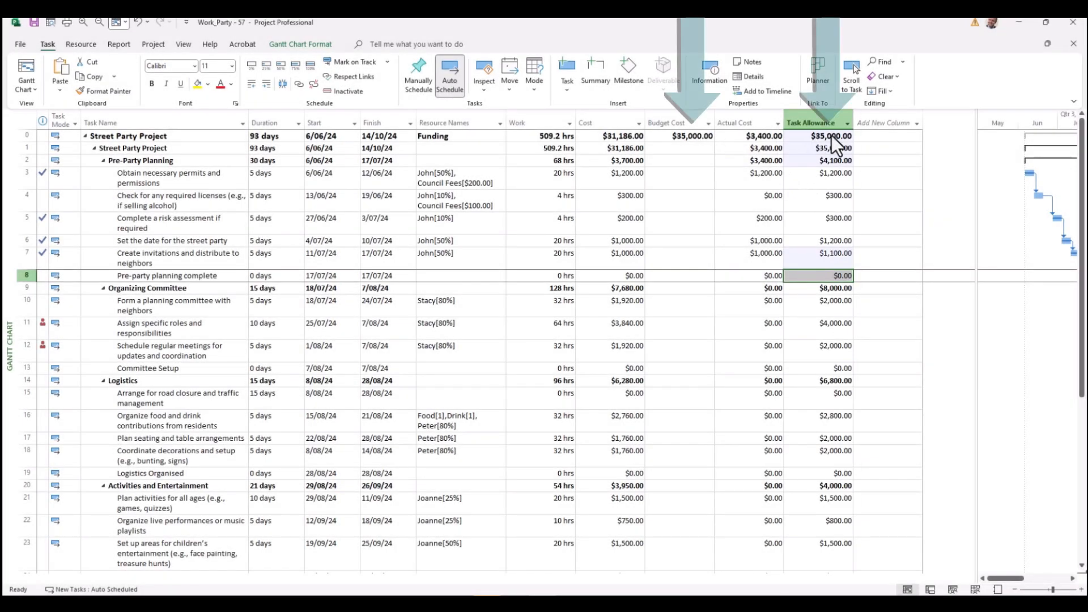
- Compare planned Cost with Task Allowance for the project summary, the permits task and the Organizing Committee tasks
left_click(831, 135)
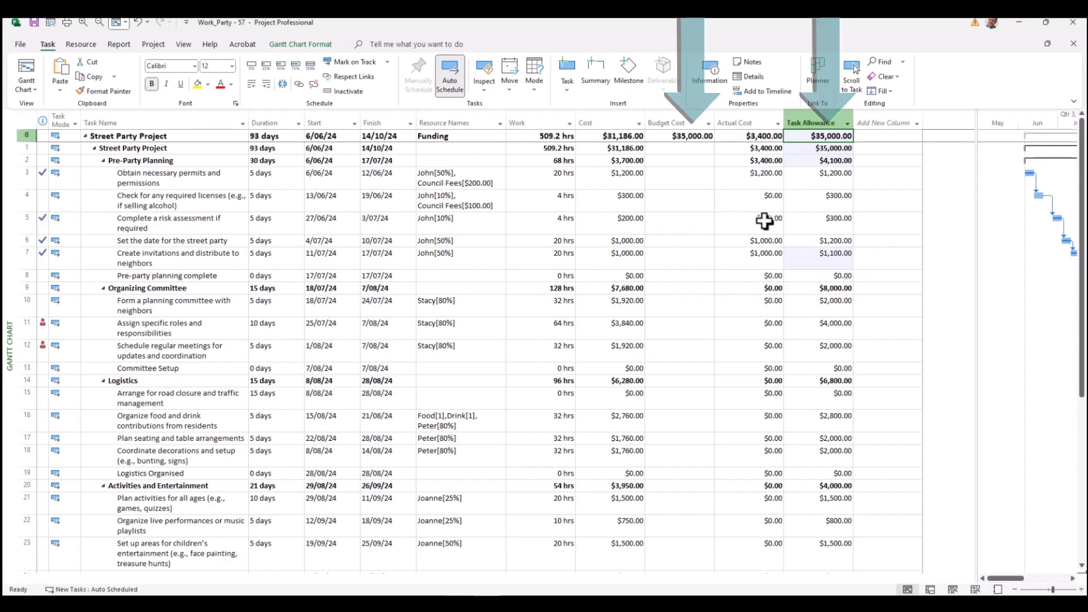
left_click(618, 181)
left_click(821, 179)
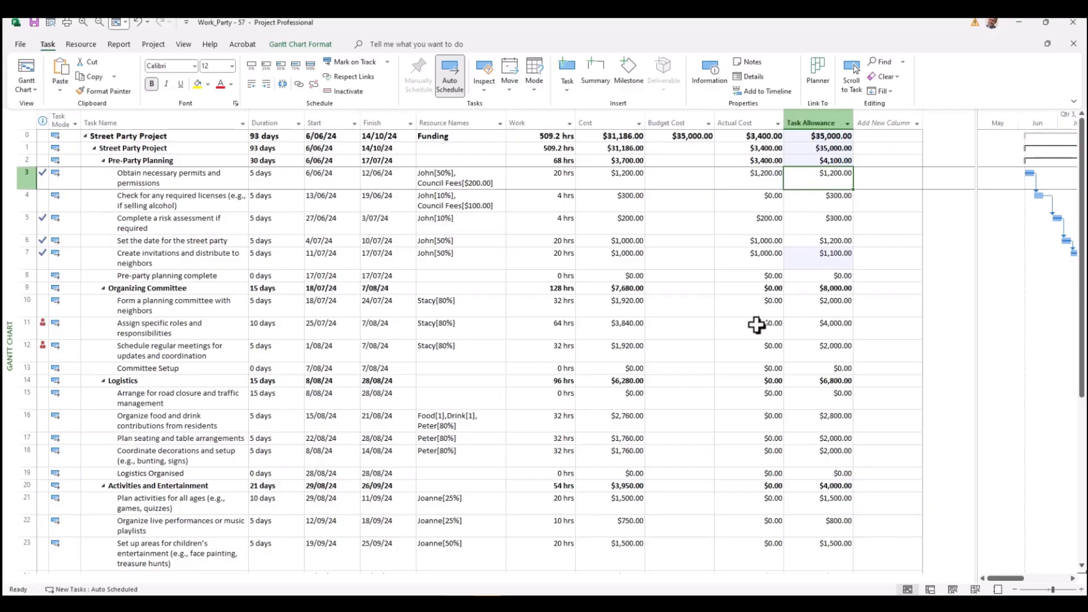
scroll(776, 325, "down", 1)
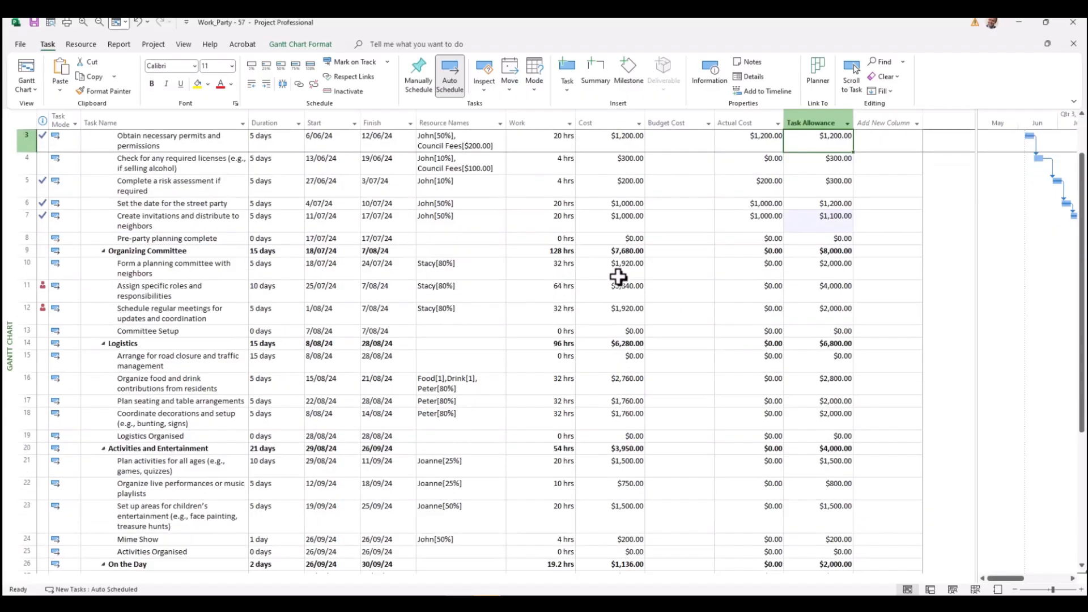
left_click(619, 274)
left_click(836, 271)
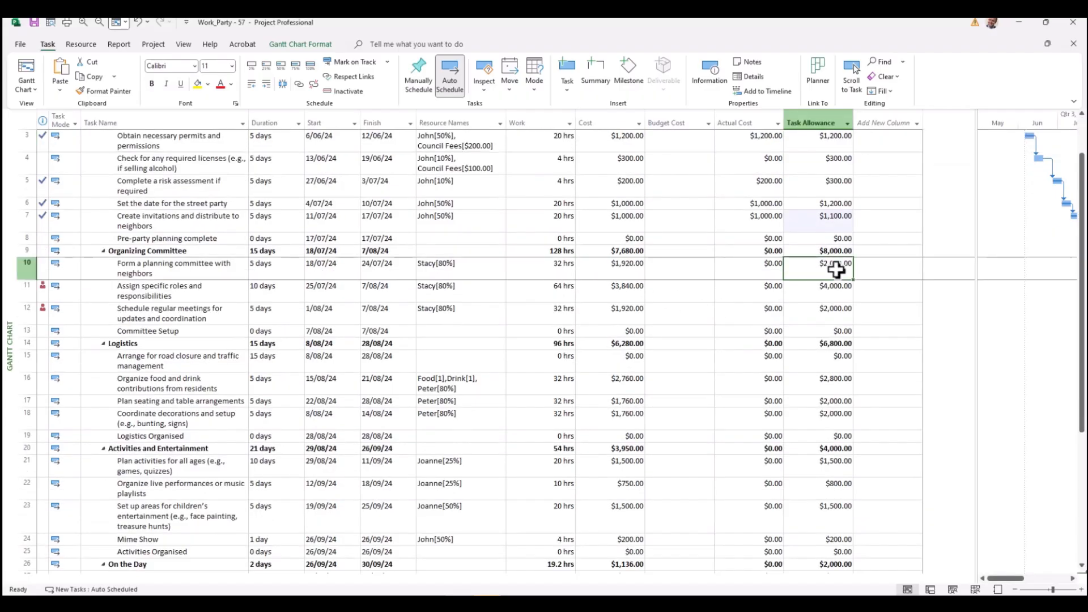
left_click(616, 291)
left_click(825, 293)
left_click(635, 320)
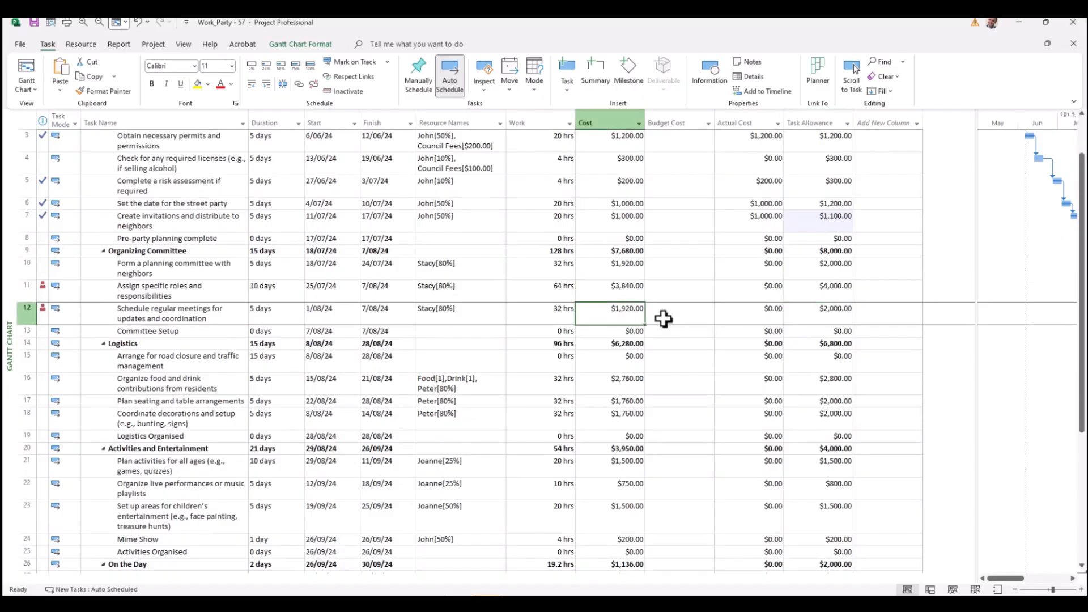
left_click(822, 316)
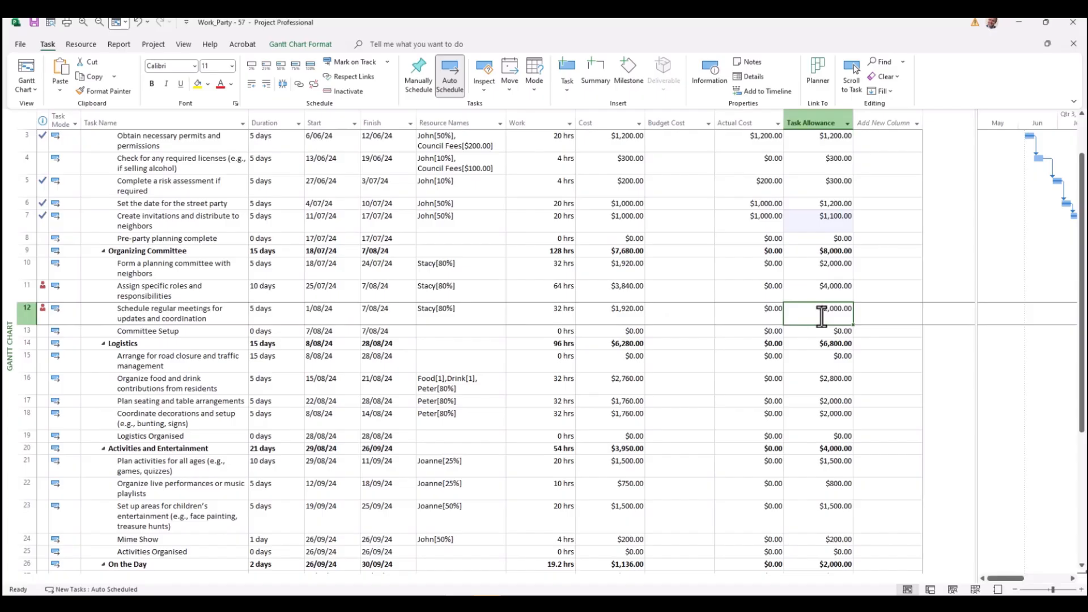
scroll(821, 316, "up", 1)
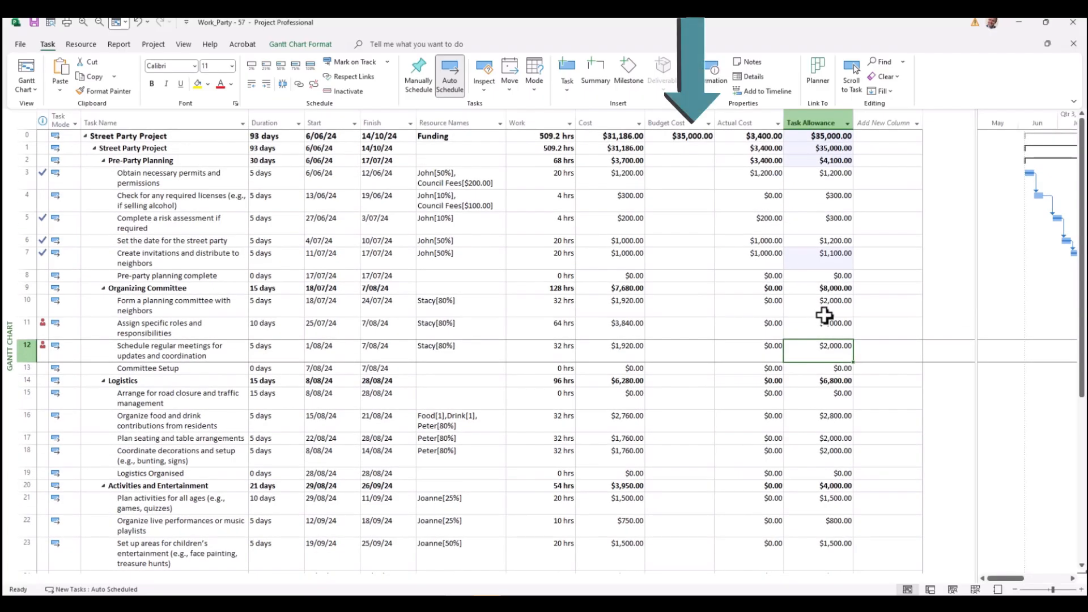
- Add the Cost6 field as a column after Task Allowance and rename the field Balance
left_click(917, 125)
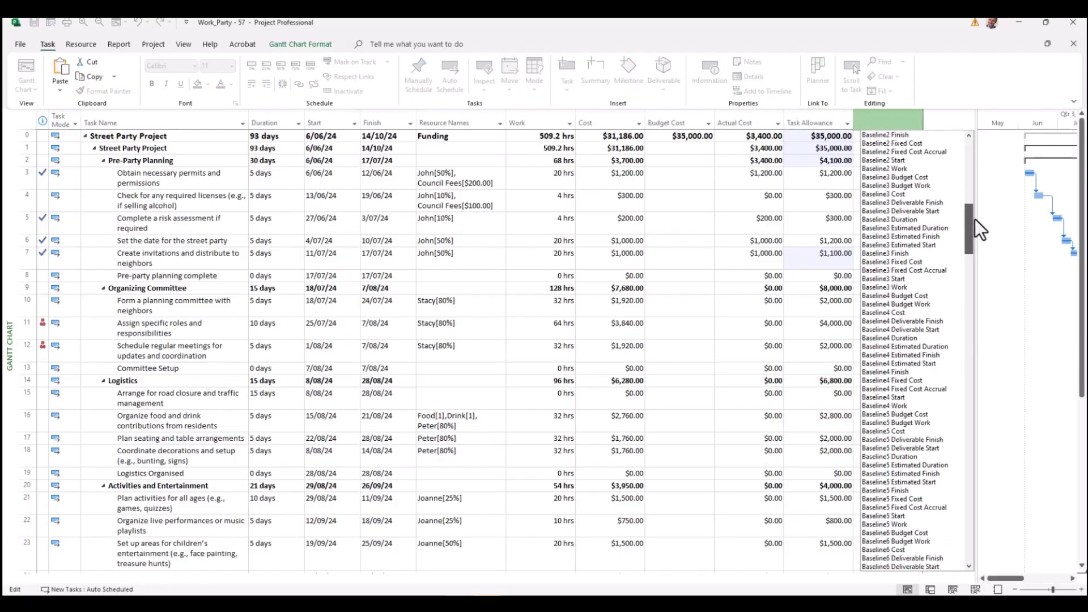
left_click_drag(975, 218, 988, 339)
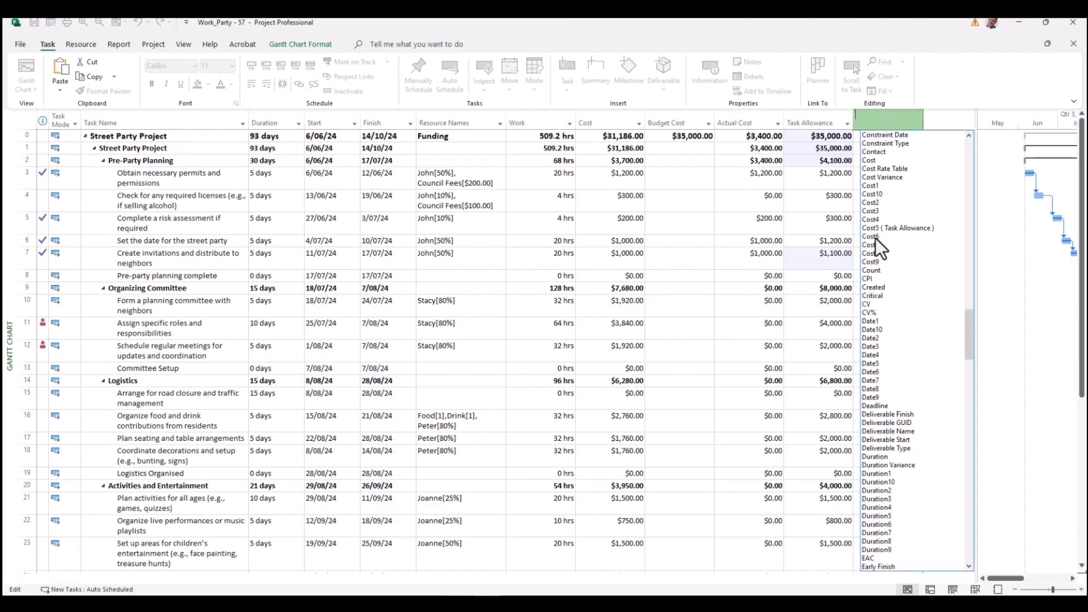
left_click(876, 238)
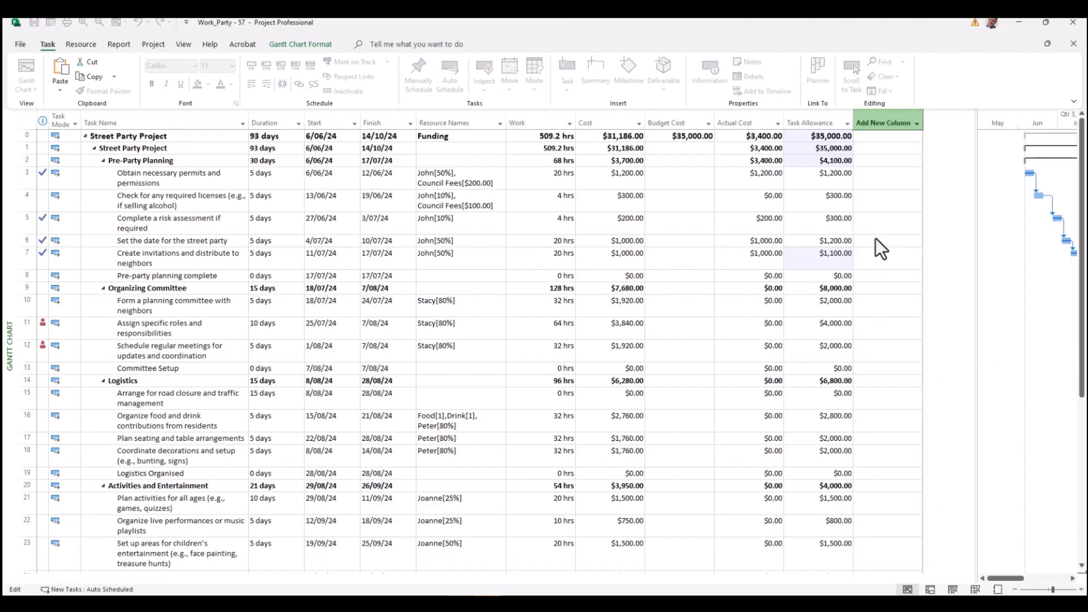
left_click(886, 112)
right_click(886, 113)
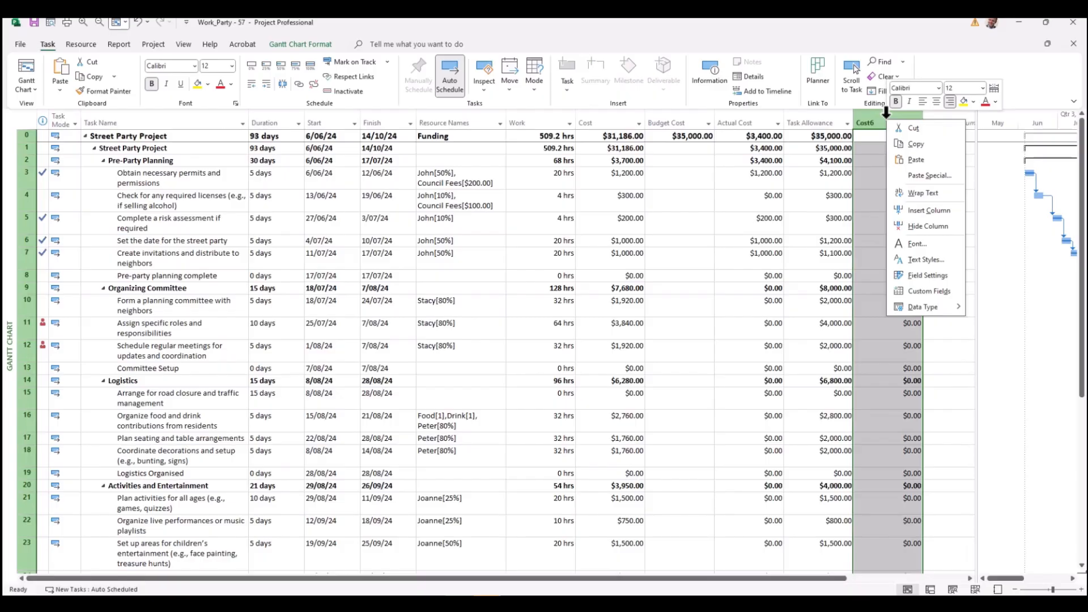
left_click(931, 291)
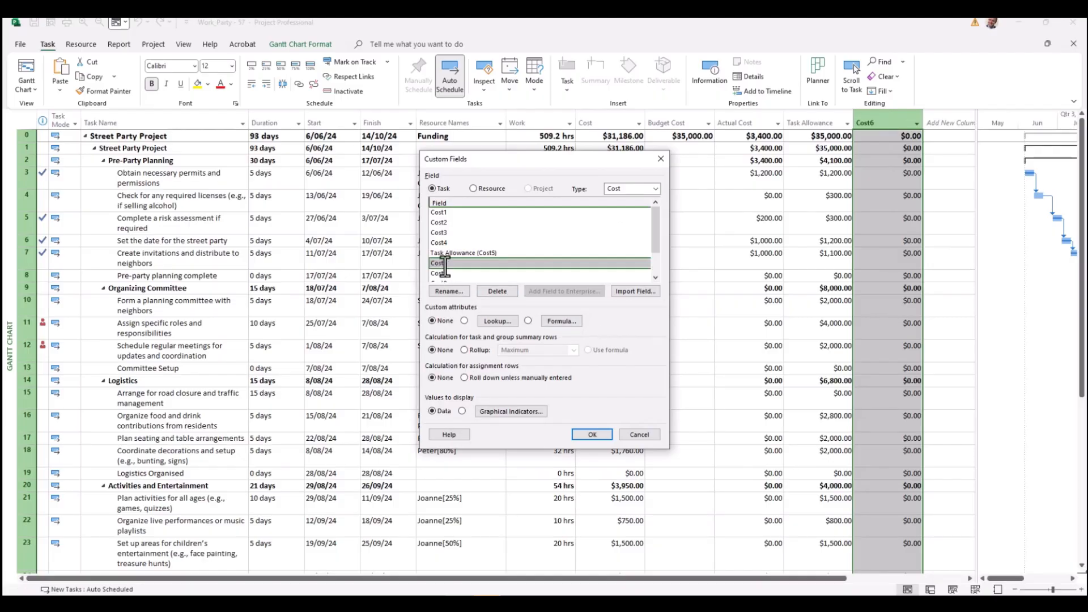
left_click(449, 291)
type("Balance")
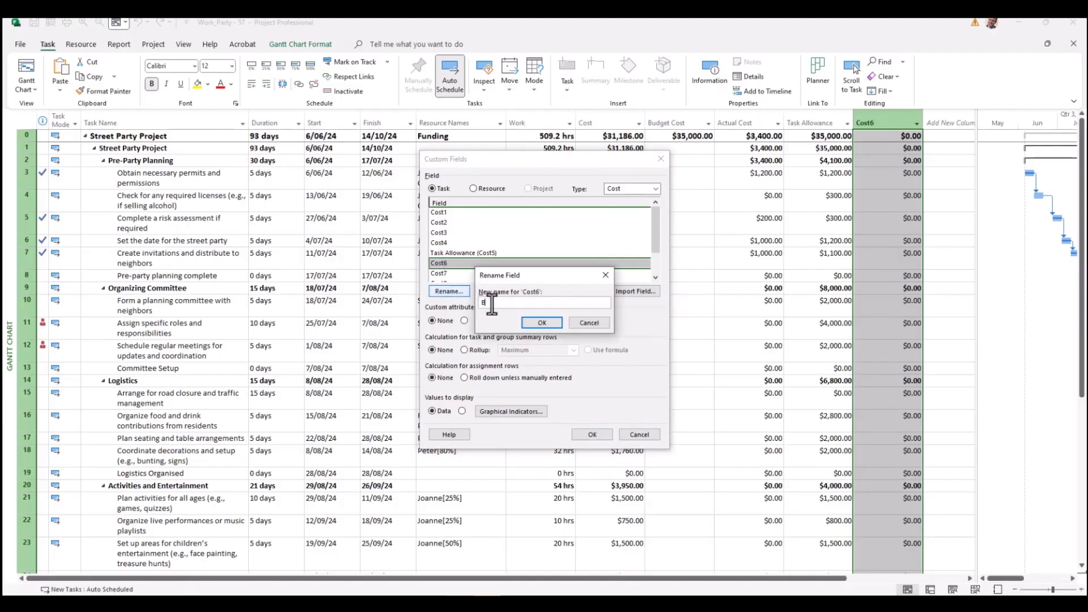
key("Return")
- Give the Balance field the formula [Task Allowance] - [Actual Cost], accepting replacement of its existing data
left_click(528, 321)
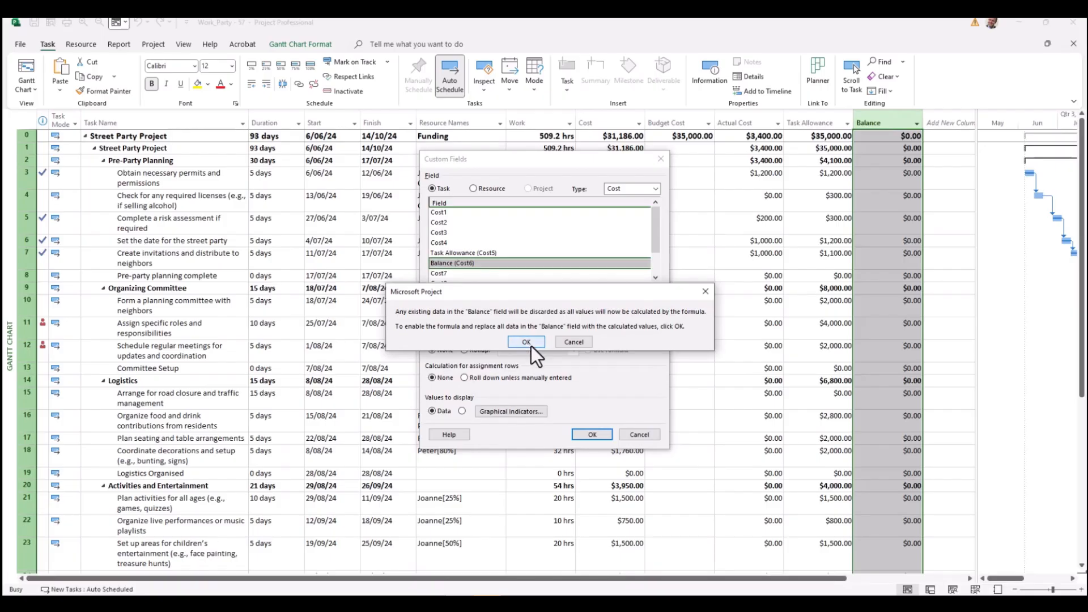
left_click(531, 346)
left_click(562, 320)
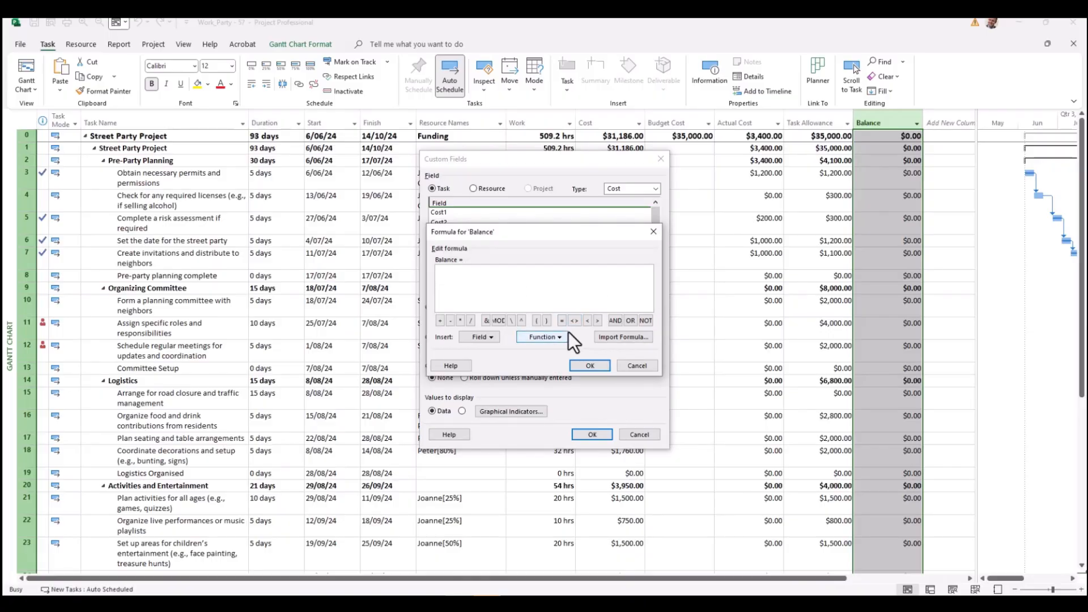
left_click(493, 338)
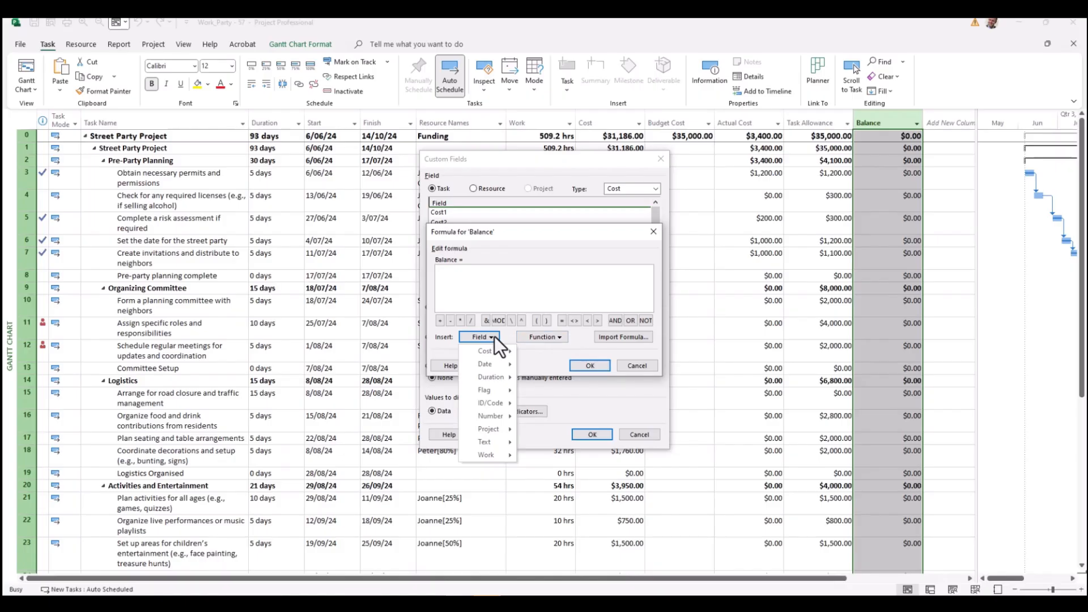
mouse_move(496, 353)
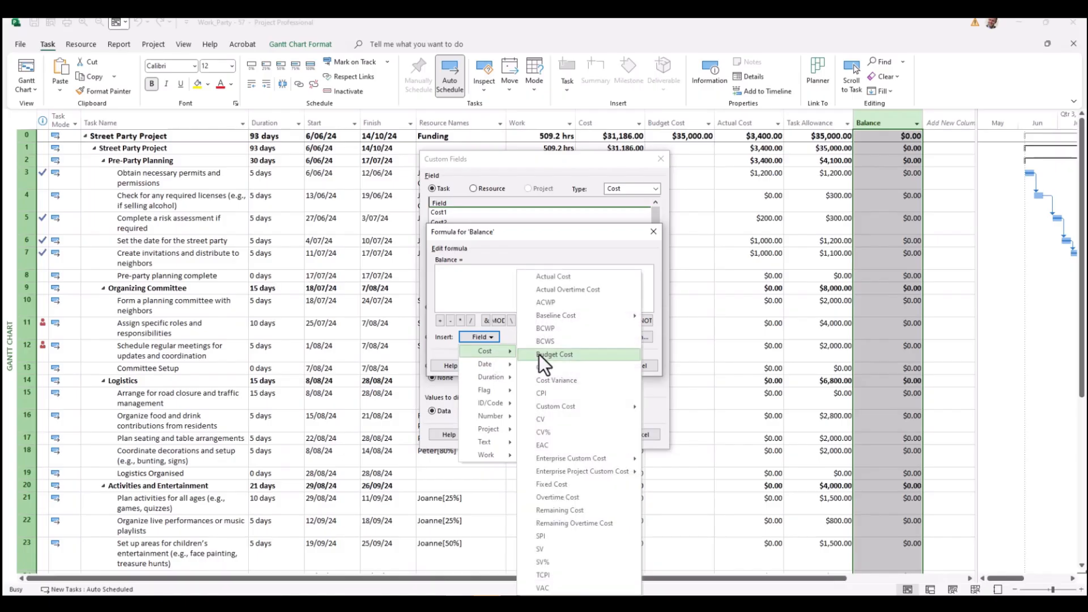
mouse_move(564, 404)
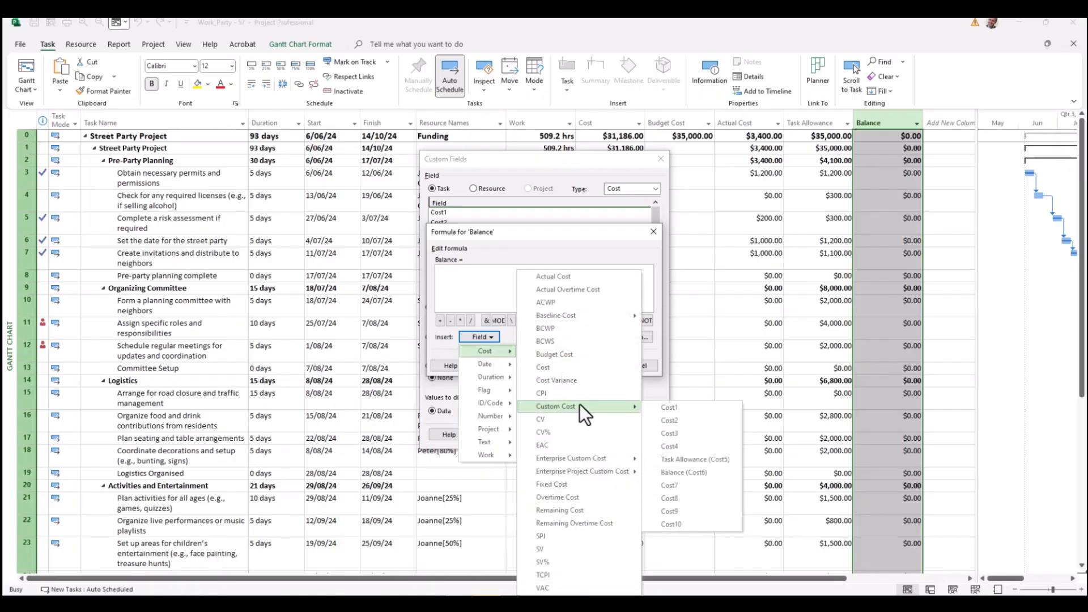
left_click(685, 460)
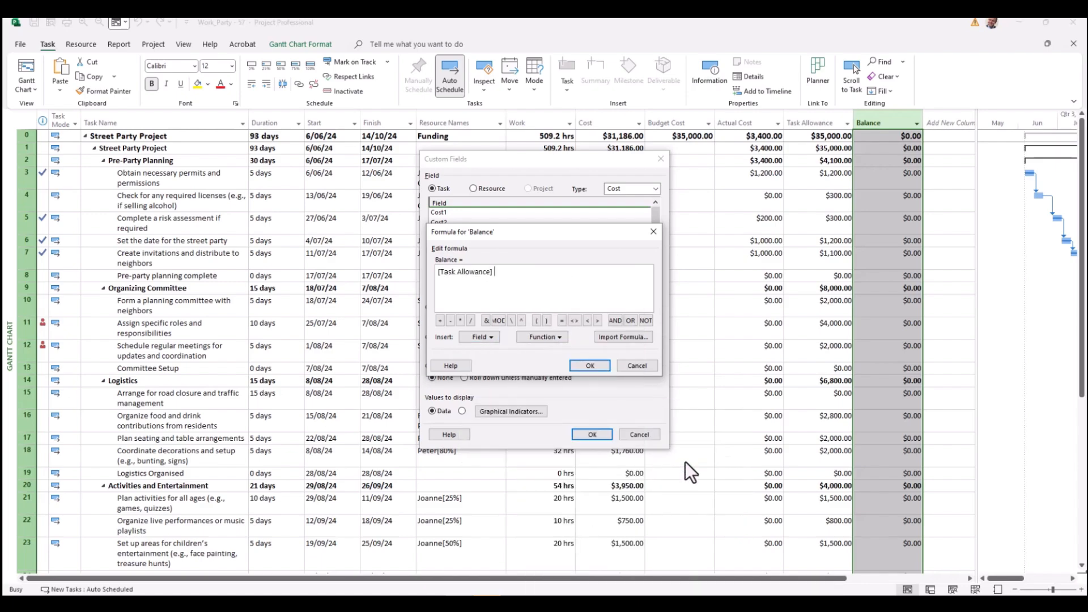
type("-")
left_click(493, 337)
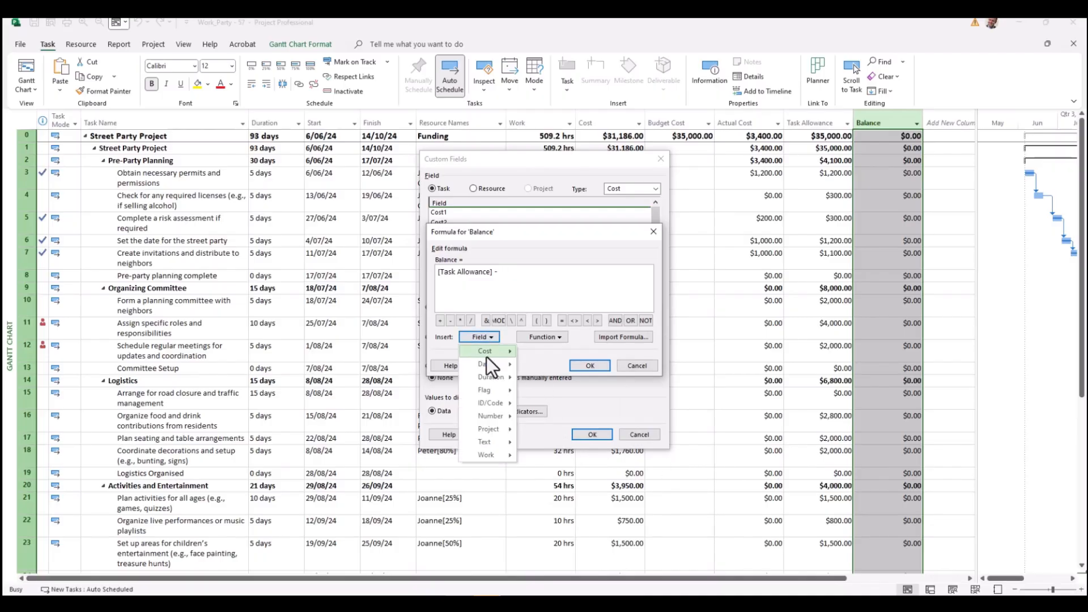
mouse_move(486, 356)
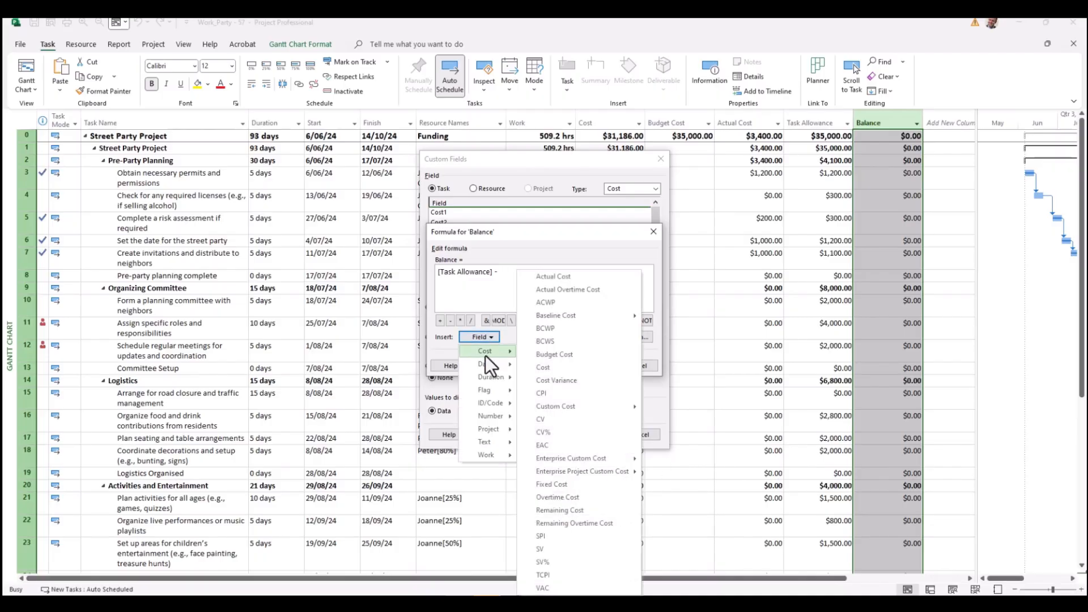
left_click(563, 276)
left_click(594, 366)
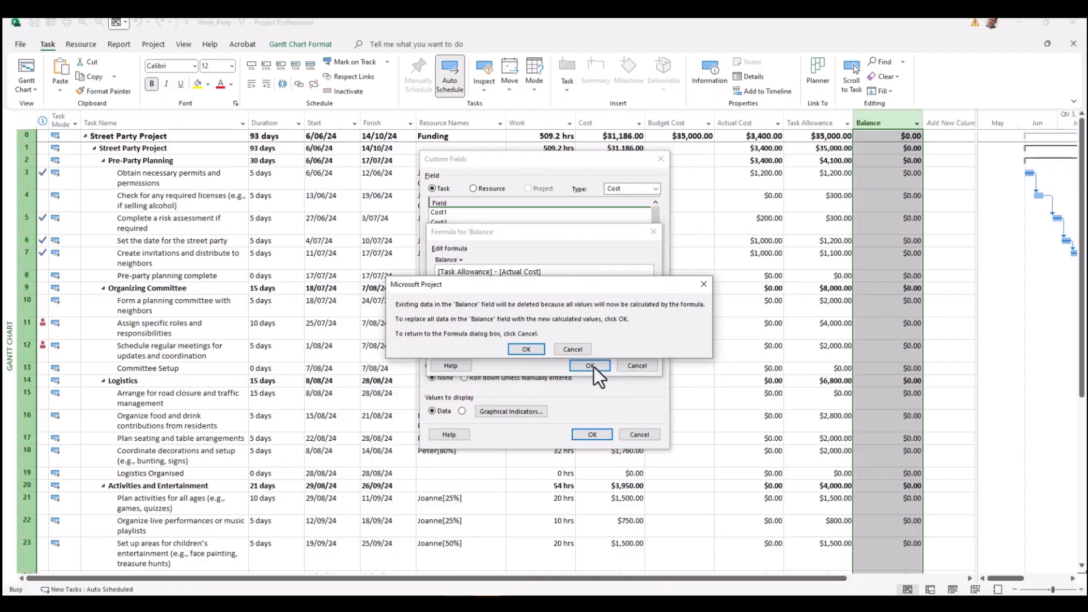
left_click(526, 349)
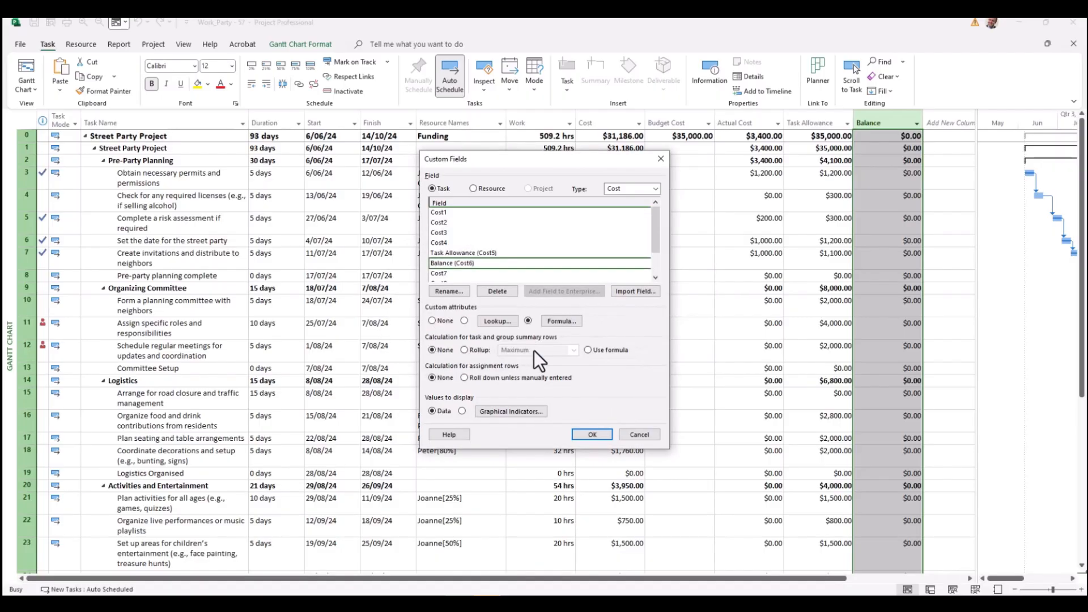
- Make the Balance field roll up as a Sum on task and group summary rows and apply the custom field settings
left_click(465, 350)
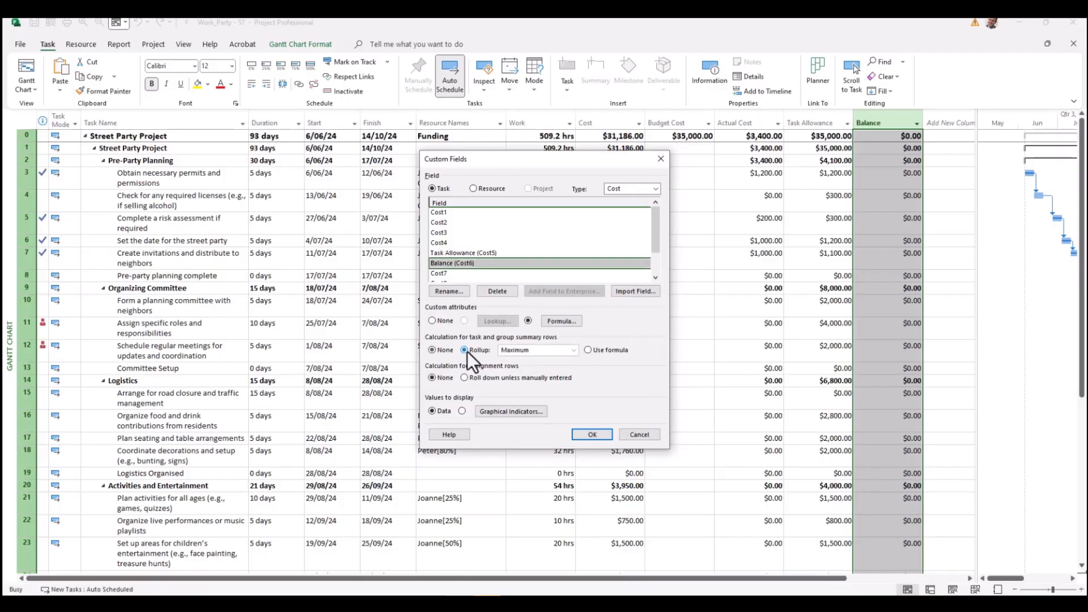
left_click(575, 350)
left_click(516, 394)
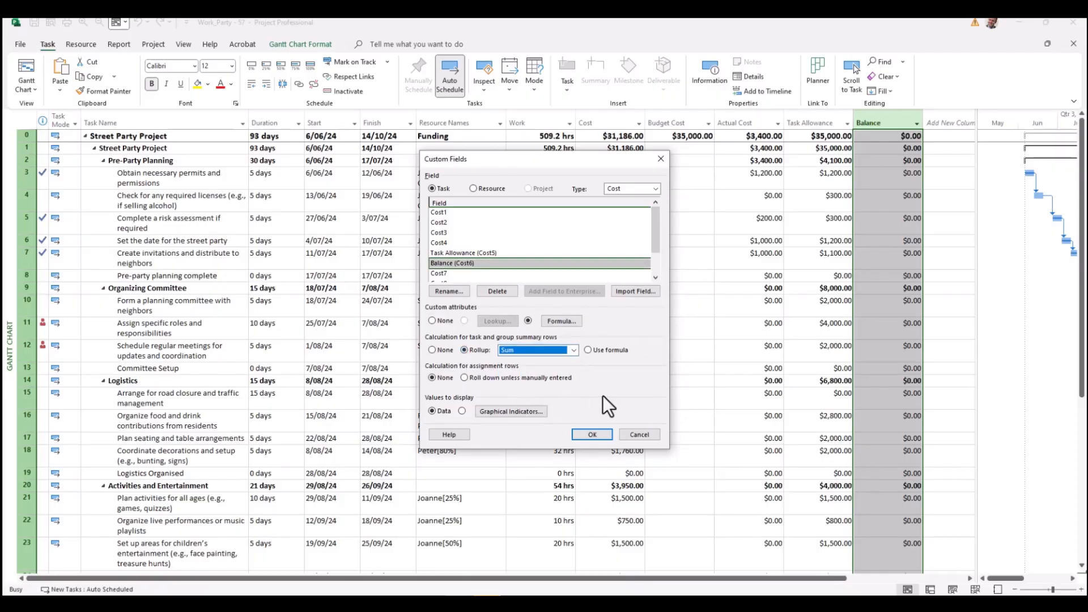
left_click(595, 434)
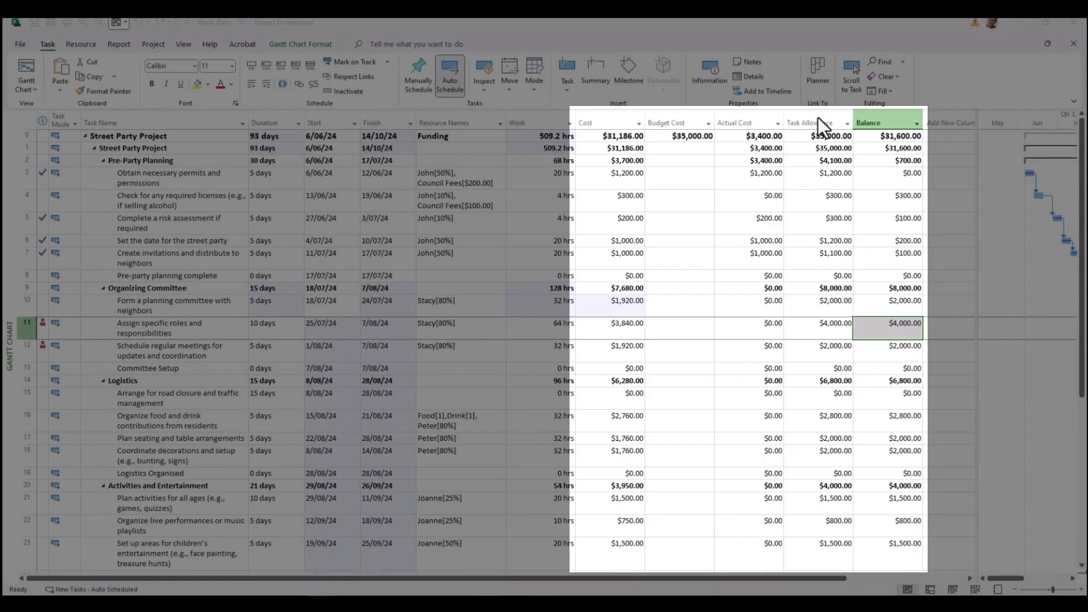
- Review the Task Allowance column, the project's Budget Cost and the Balance of the first two Pre-Party Planning tasks
left_click(819, 122)
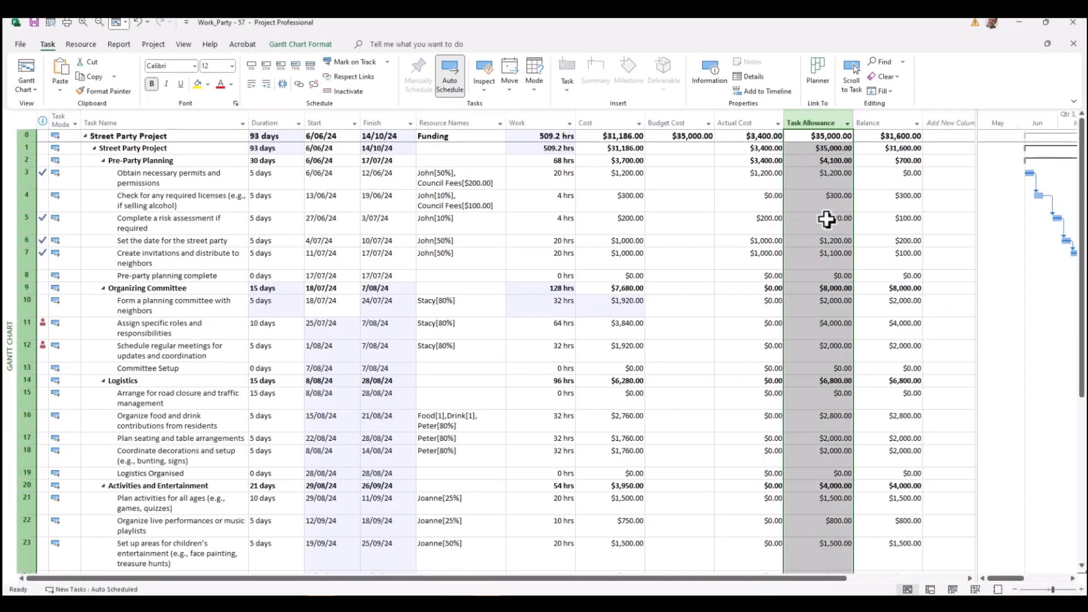
left_click(817, 202)
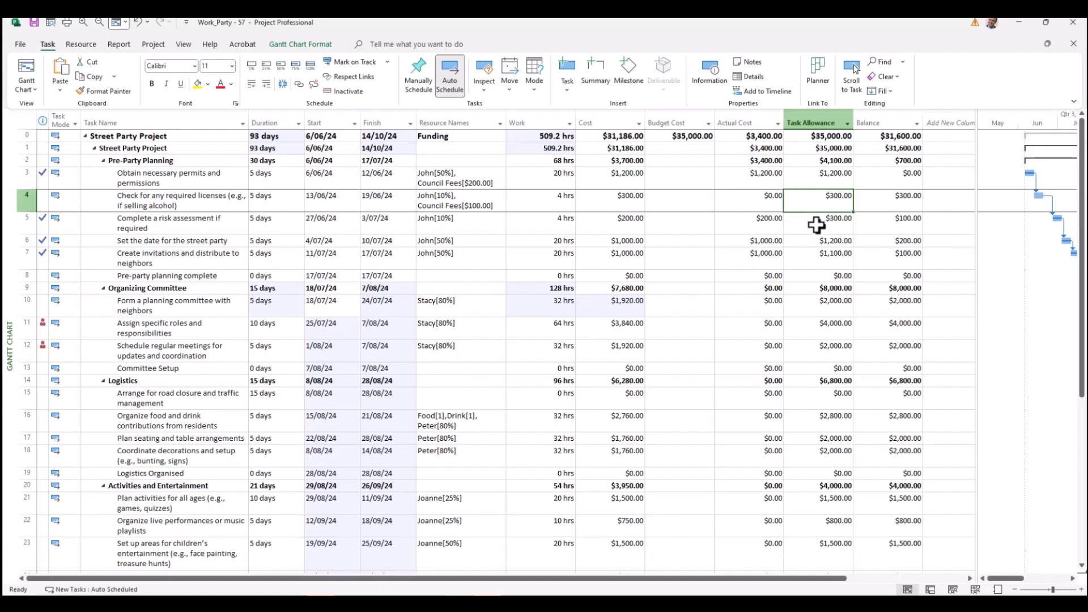
left_click(676, 138)
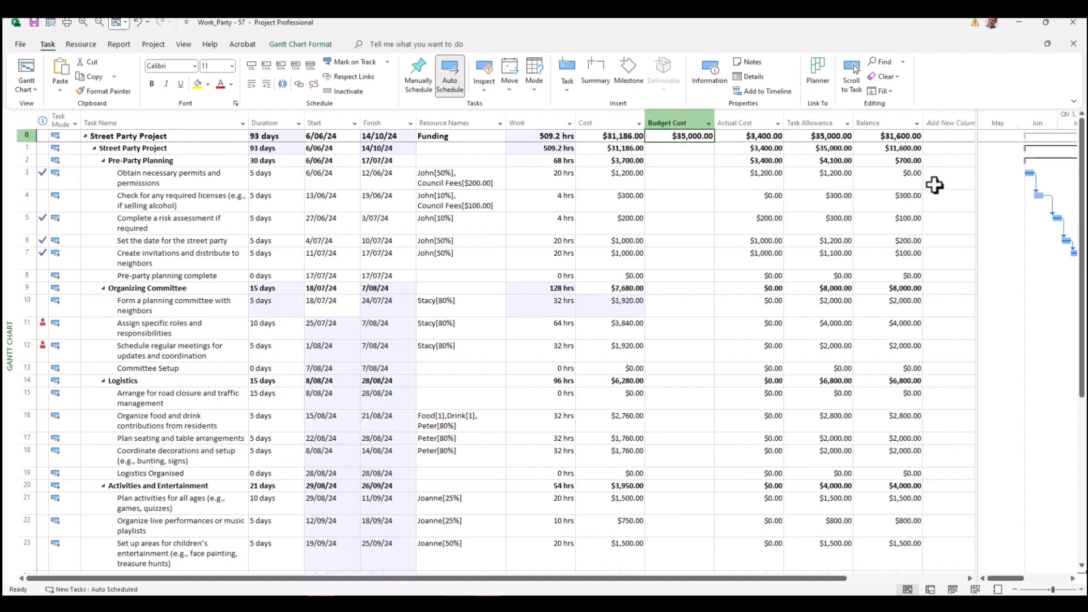
left_click(909, 181)
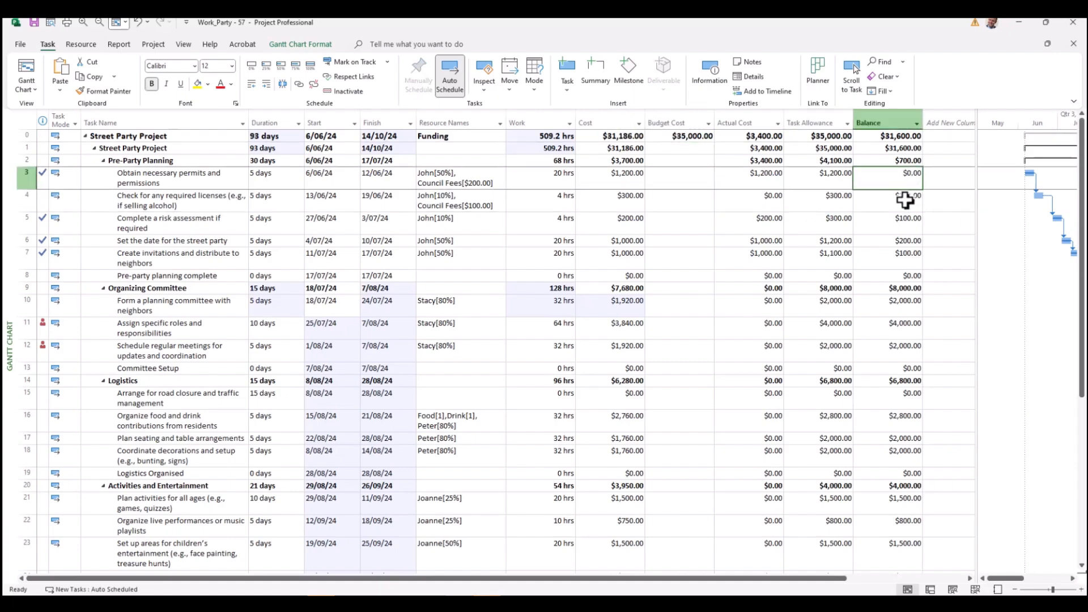
left_click(905, 202)
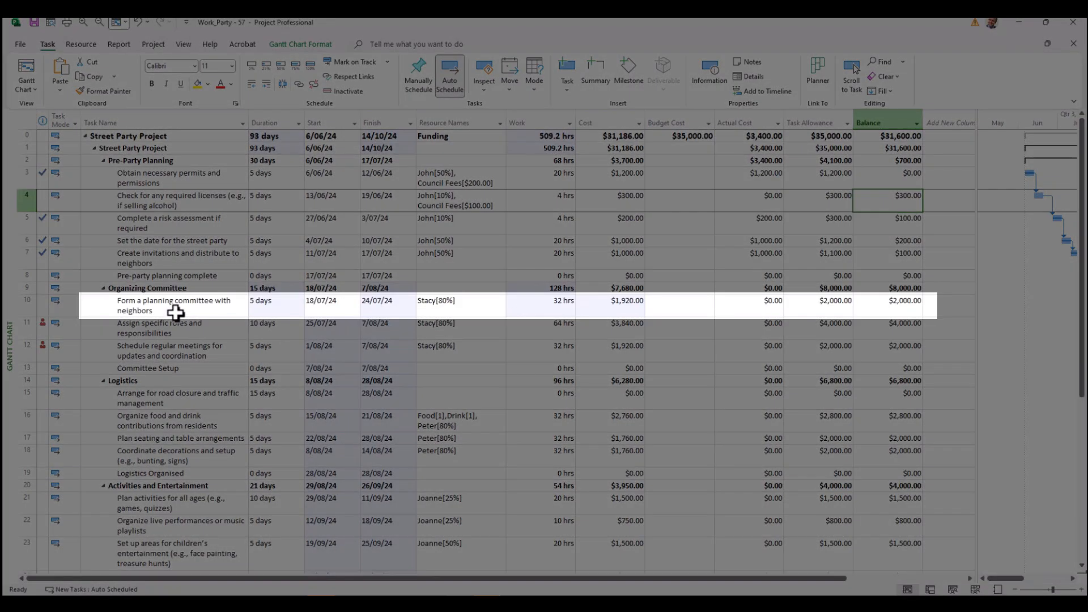
- Extend the duration of the task "Form a planning committee with neighbors" to 10 days and reselect the task
left_click(176, 313)
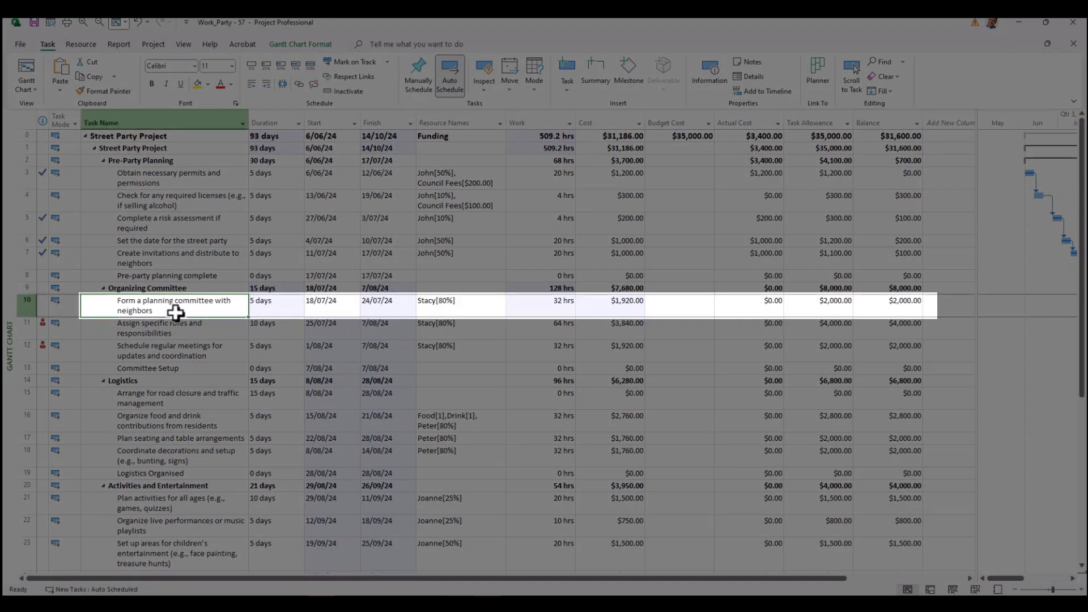
left_click(281, 311)
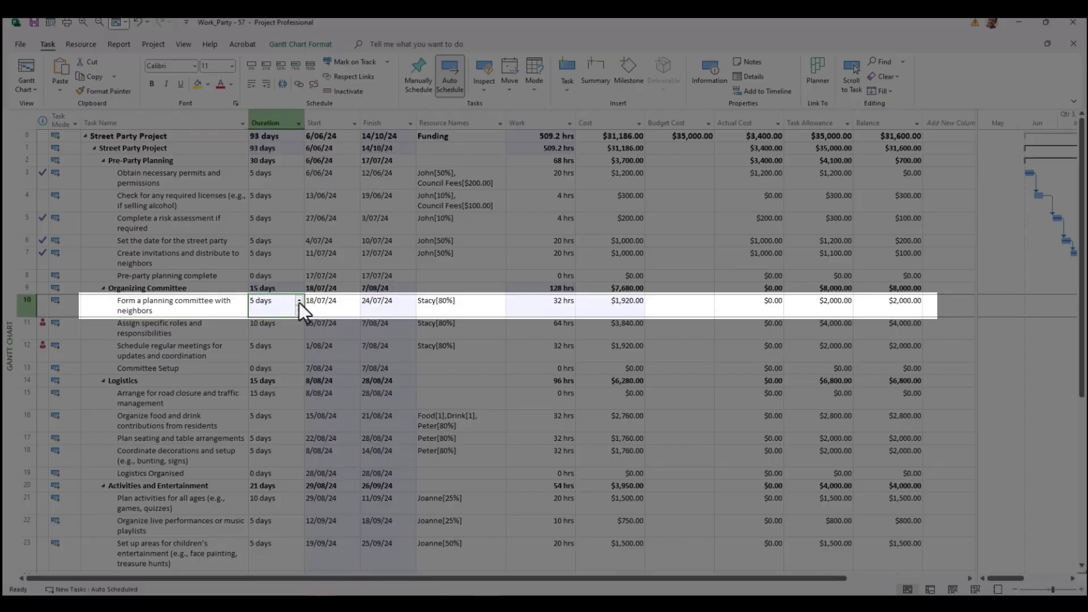
left_click(300, 302)
left_click(212, 333)
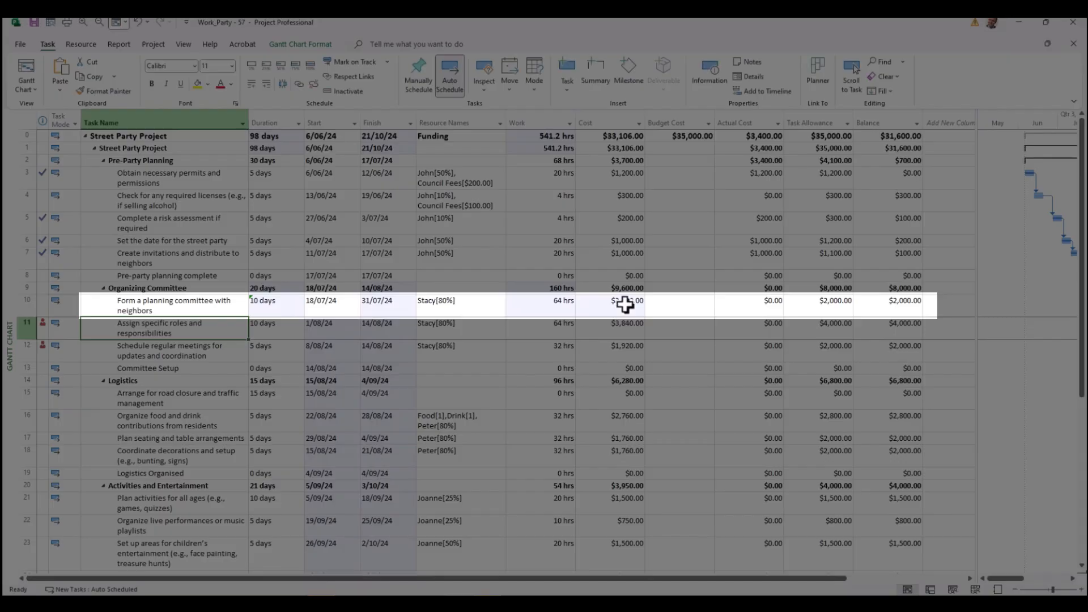
left_click(177, 306)
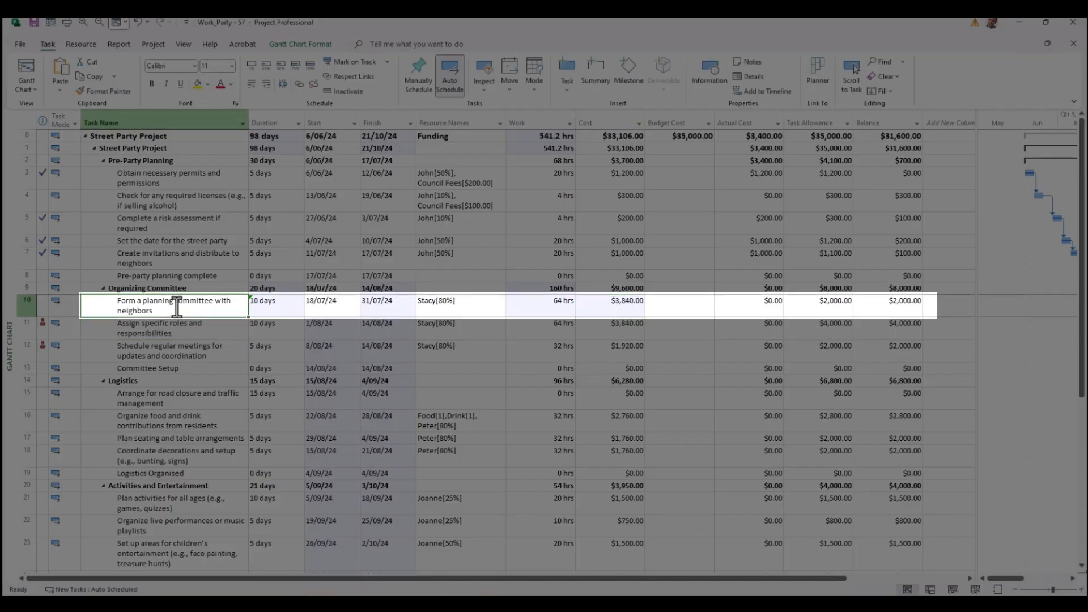
- Mark the task "Form a planning committee with neighbors" as 100% complete and check its Actual Cost and Balance
left_click(310, 66)
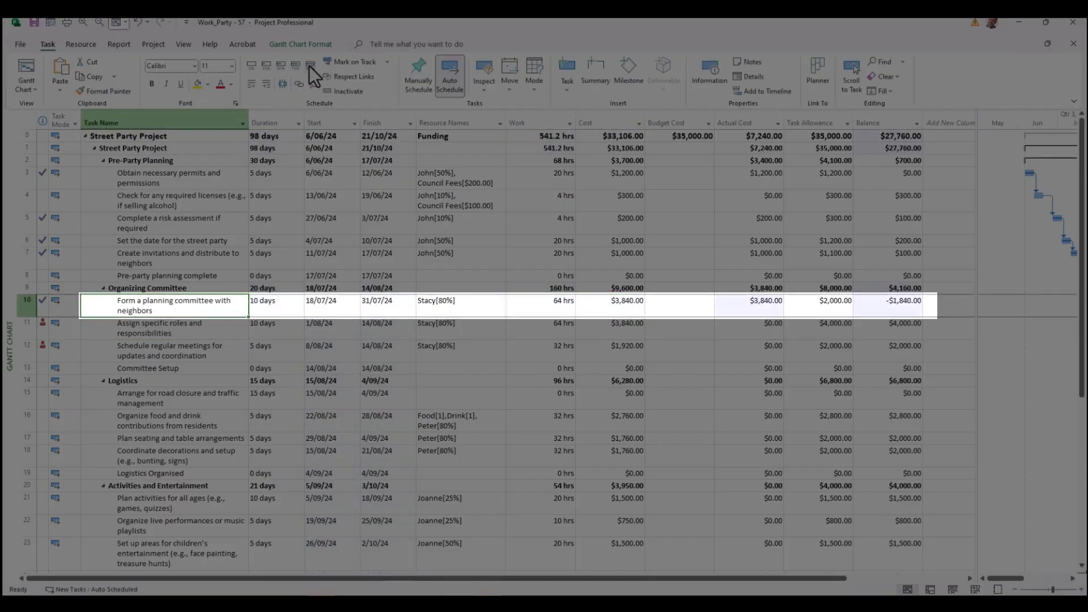
left_click(769, 314)
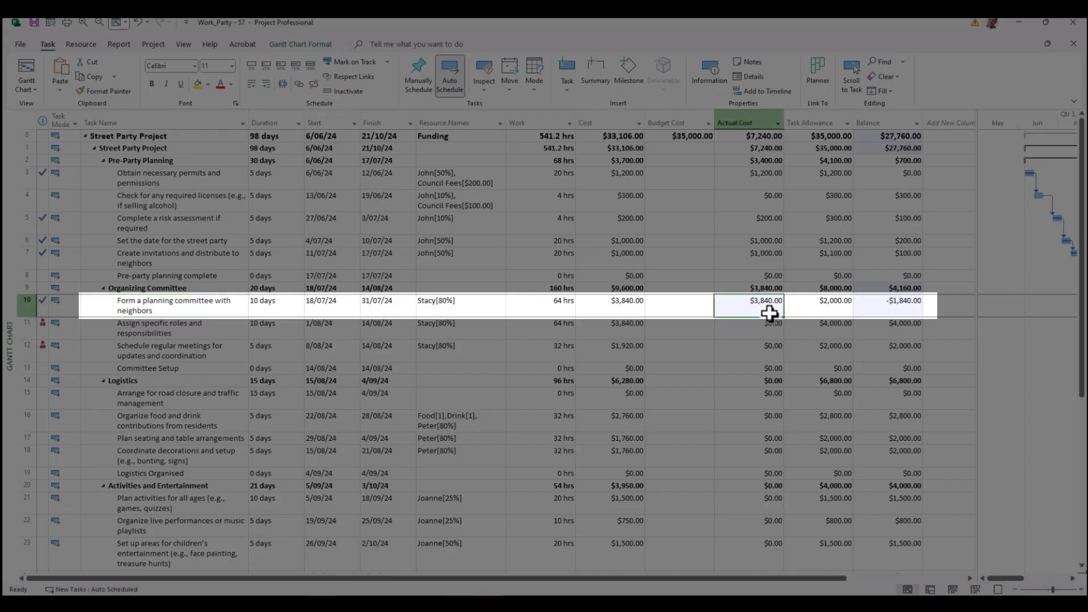
left_click(897, 311)
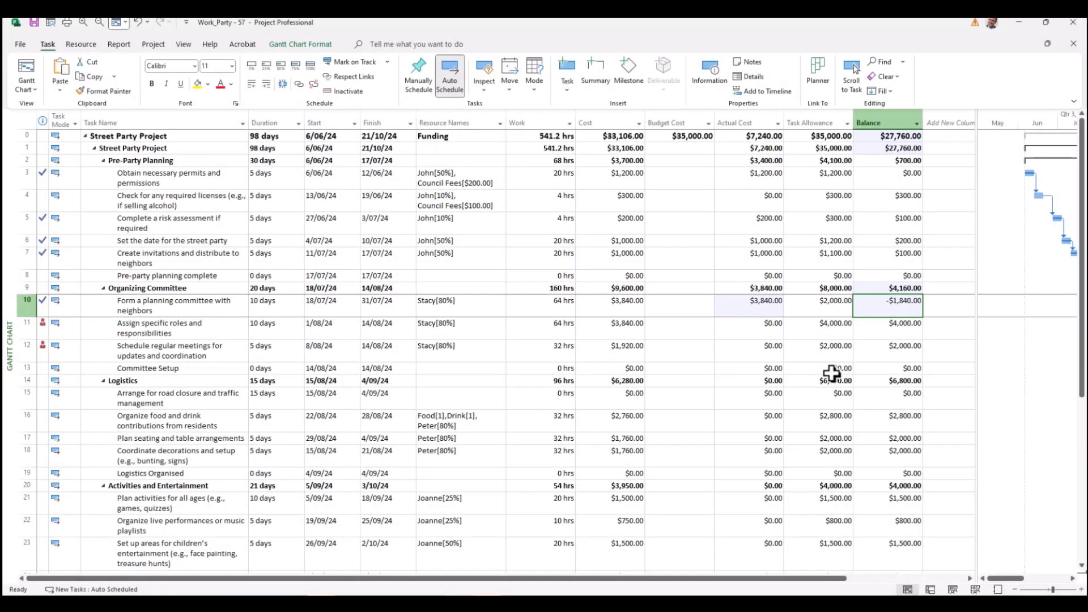
- Compare the project's Cost and Budget Cost with the Balance of the planning committee task and the two Organizing Committee tasks below it
left_click(603, 137)
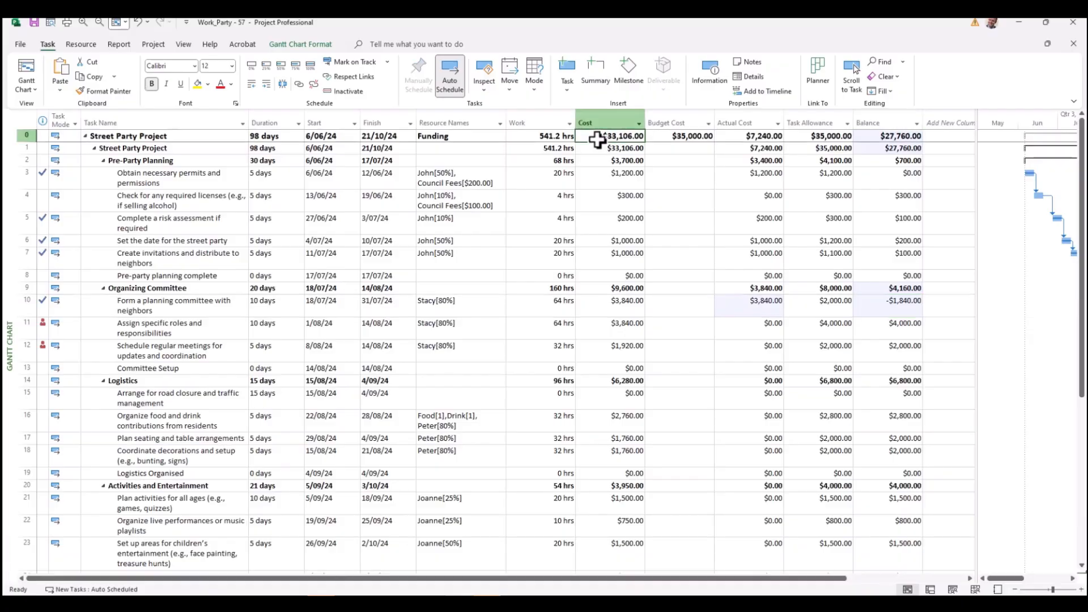
left_click(672, 139)
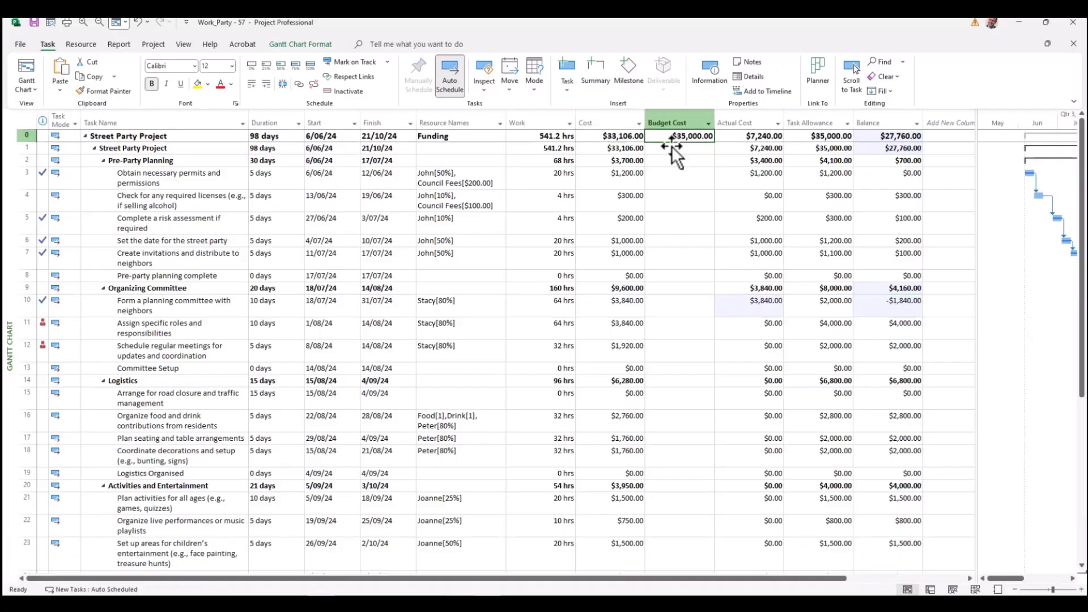
left_click(900, 311)
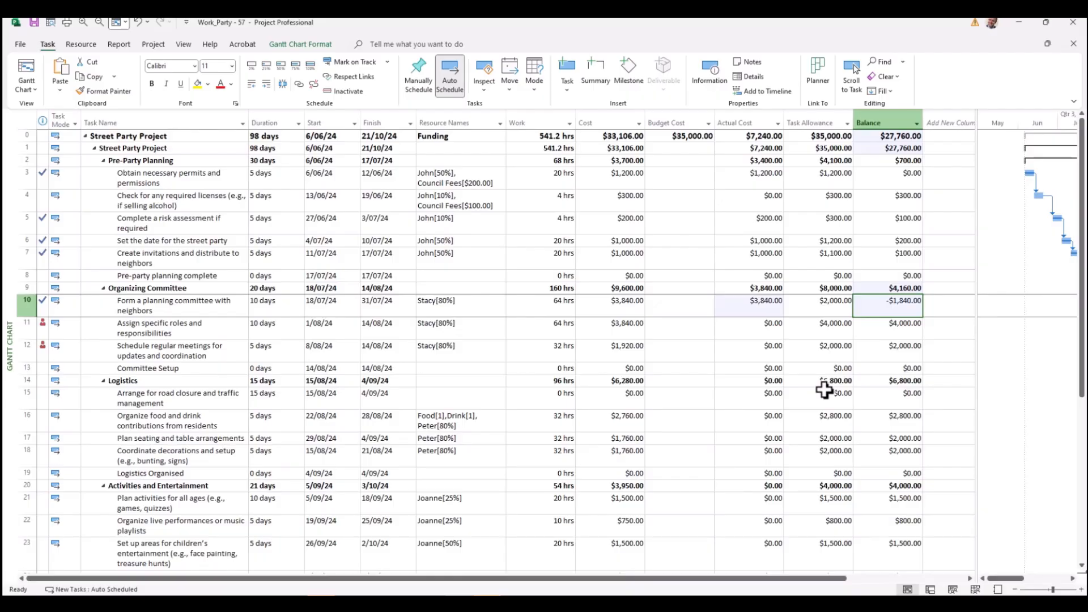
left_click(890, 335)
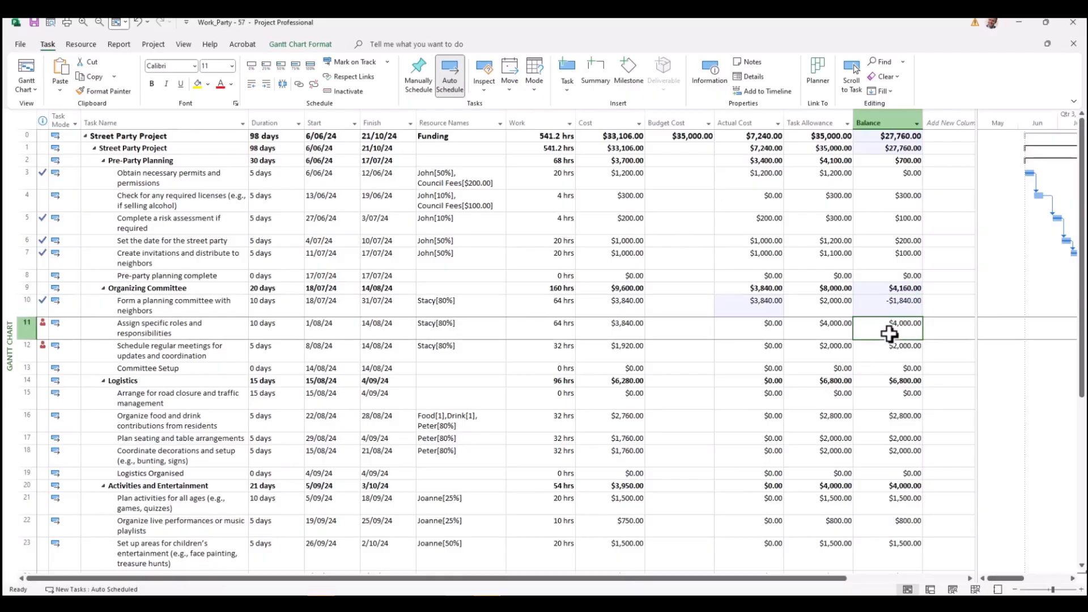
left_click(214, 333)
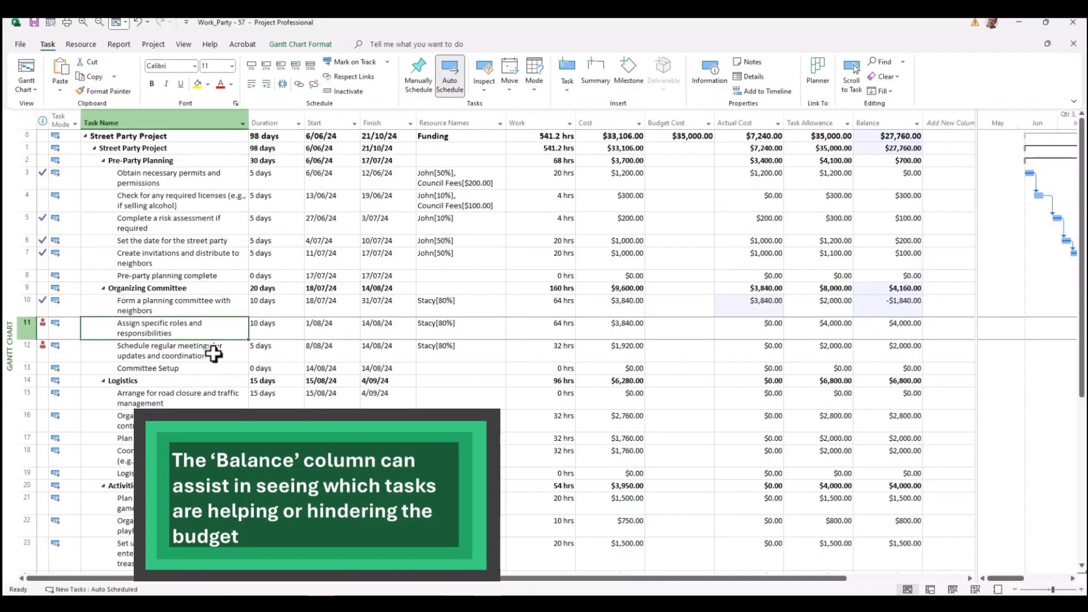
left_click(214, 356)
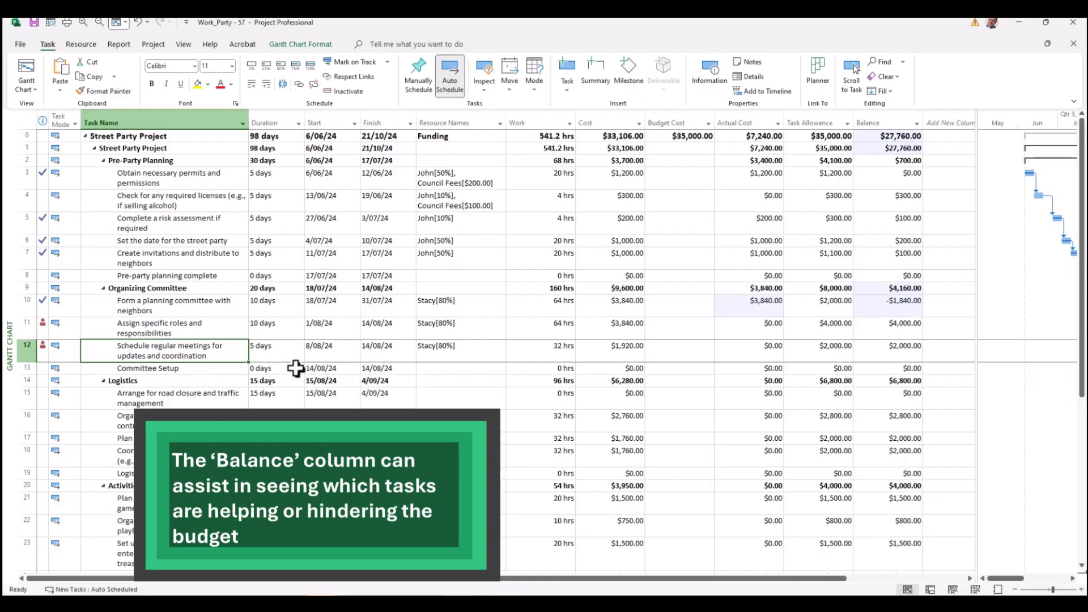
- Review the Task Allowance column against the Balance column for the tasks from Organizing Committee through Post-Party
scroll(618, 312, "down", 3)
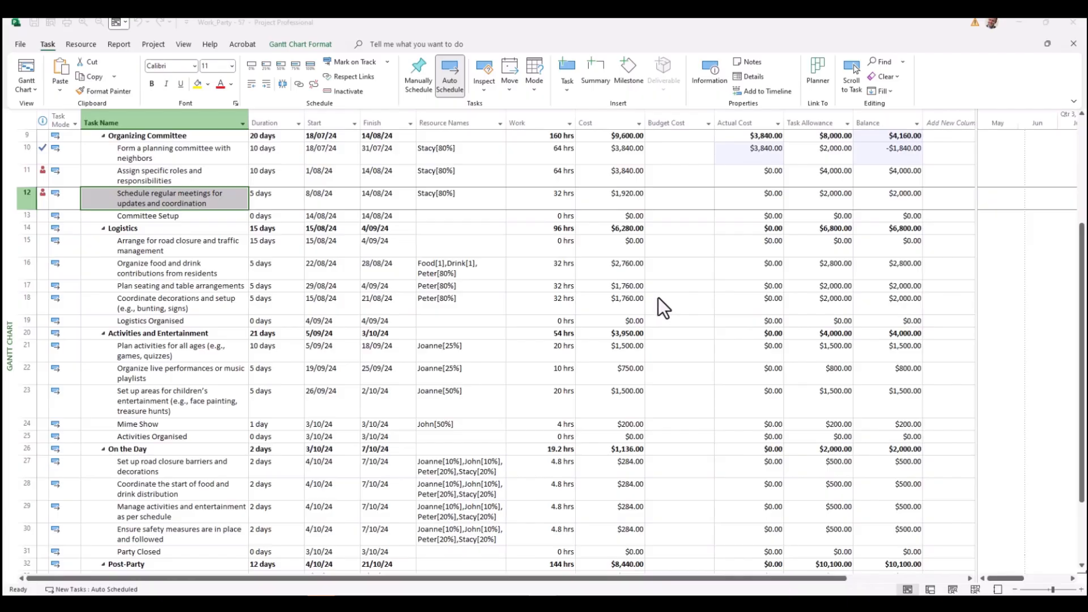
left_click(450, 121)
left_click(822, 120)
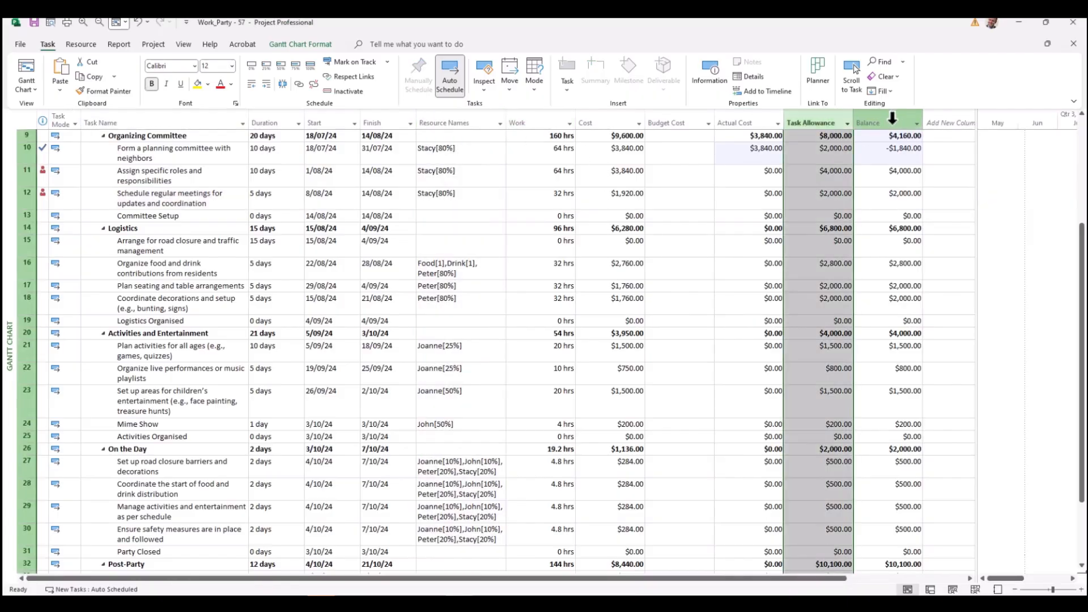
scroll(323, 326, "up", 3)
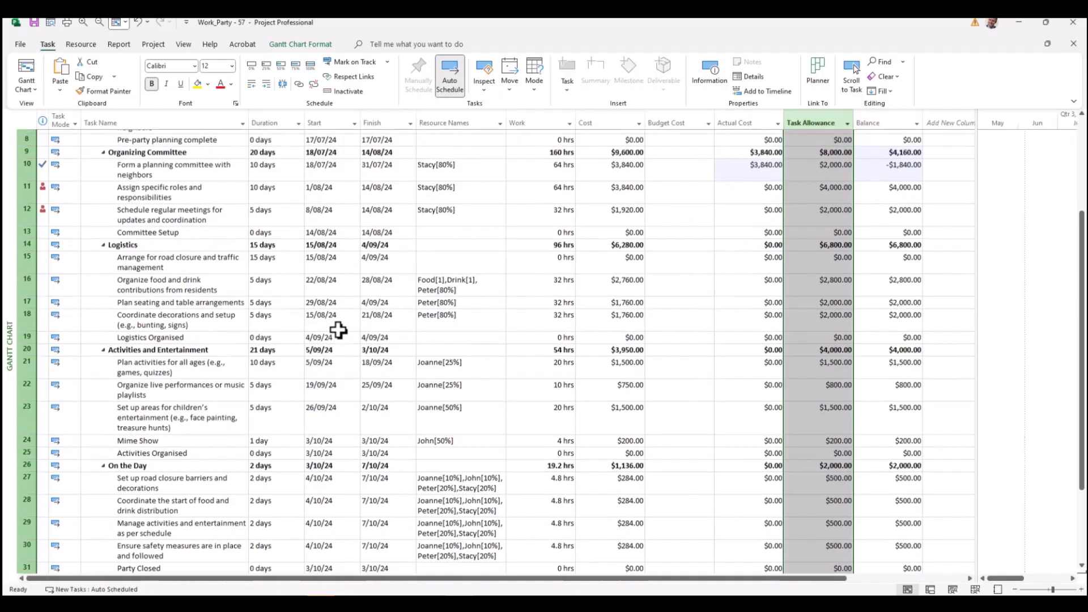